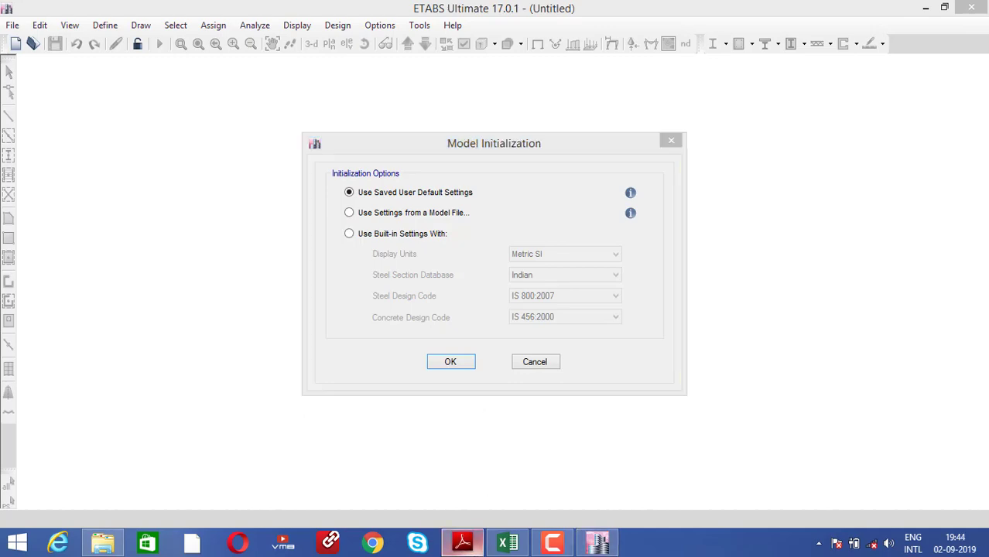
- Look over the IS 875 Part 1 unit weight PDF and the beam load calculation workbook, returning to ETABS
click(462, 541)
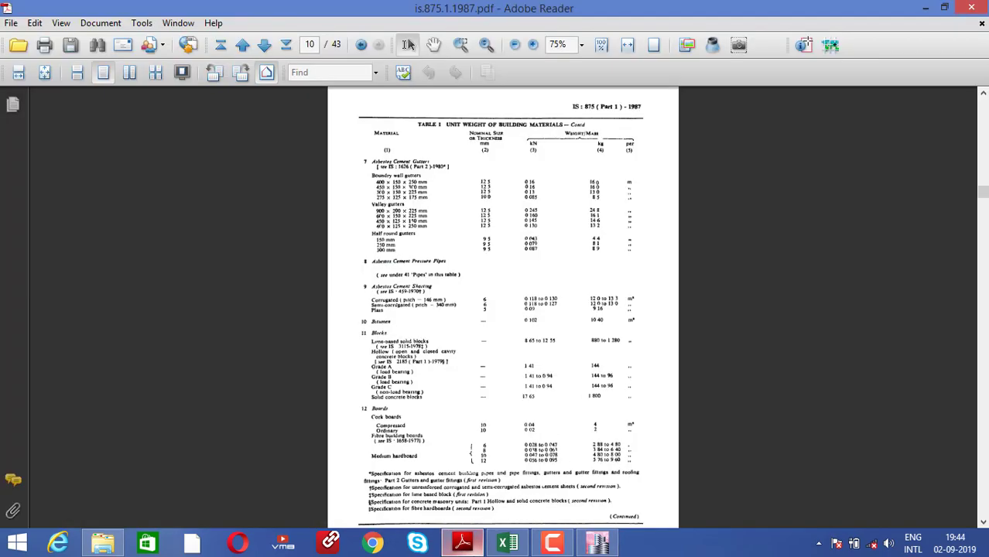
click(463, 542)
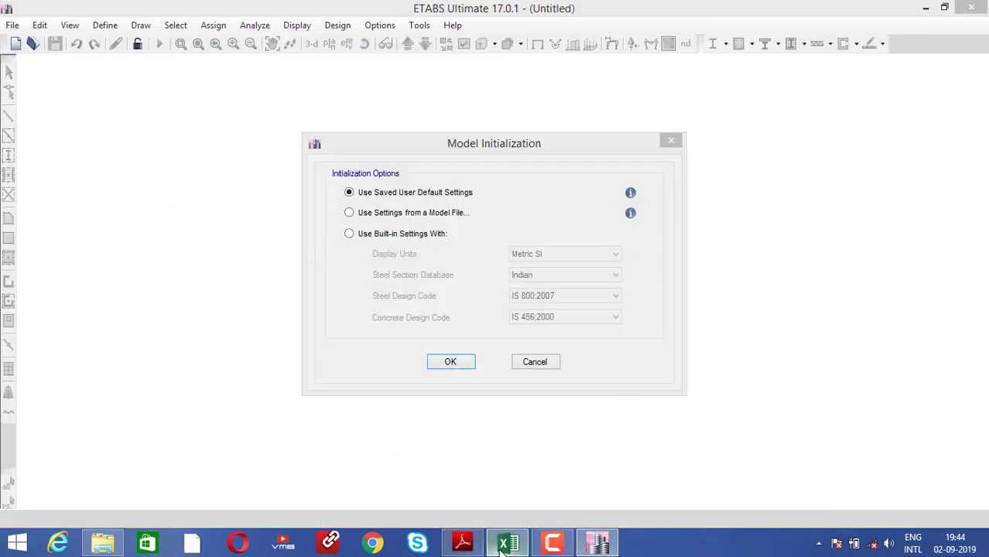
click(504, 543)
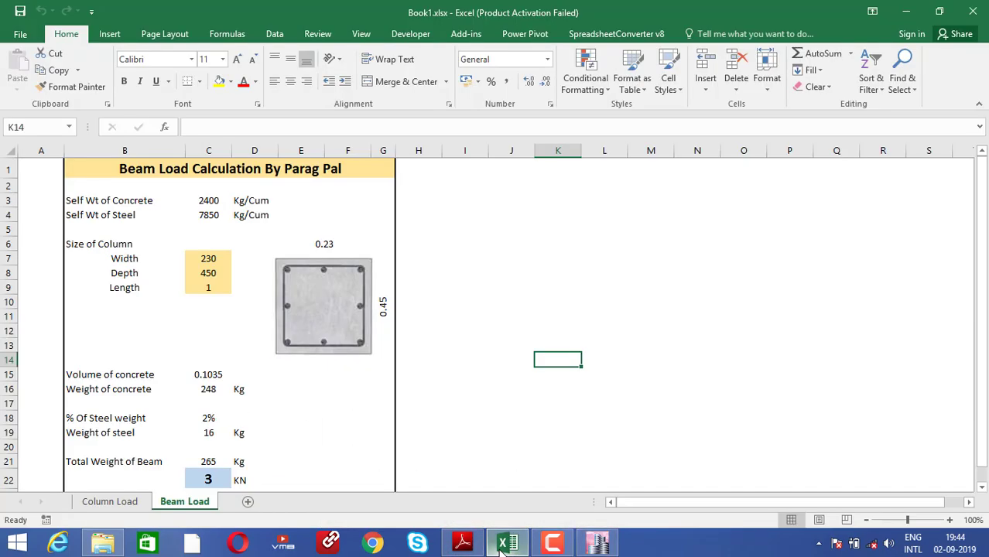
click(503, 544)
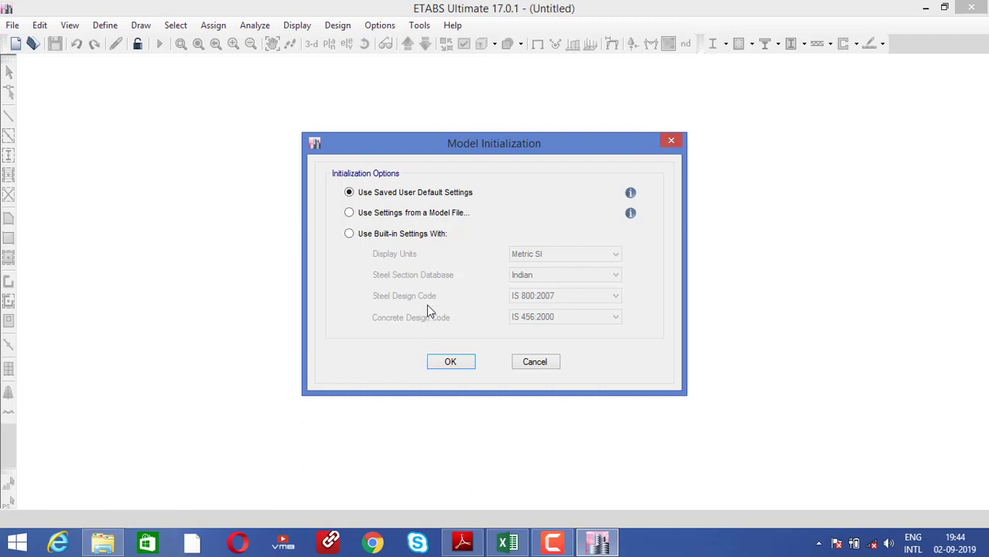
- Initialize the new model with built-in settings: Metric SI units, Indian steel sections, IS 800:2007 and IS 456:2000 design codes
click(392, 242)
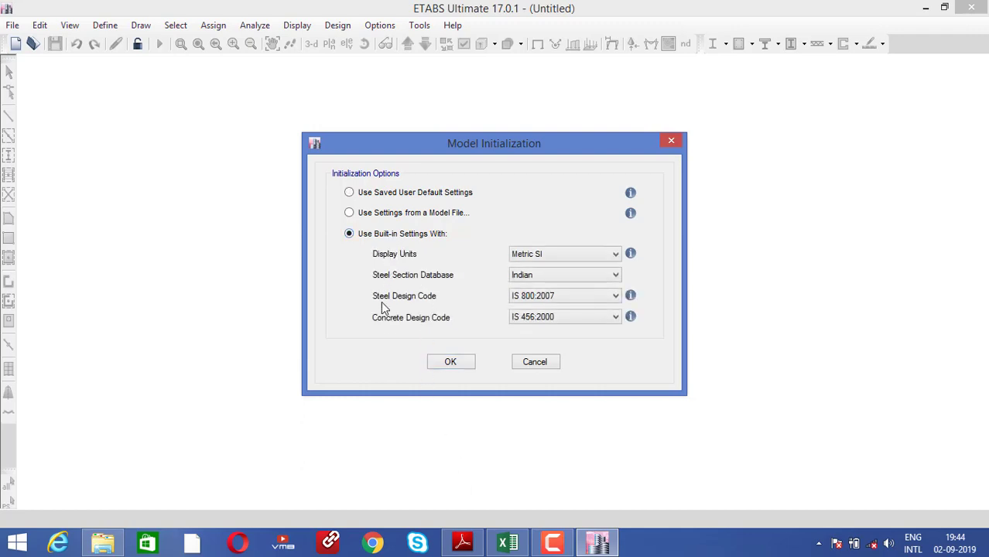
click(452, 363)
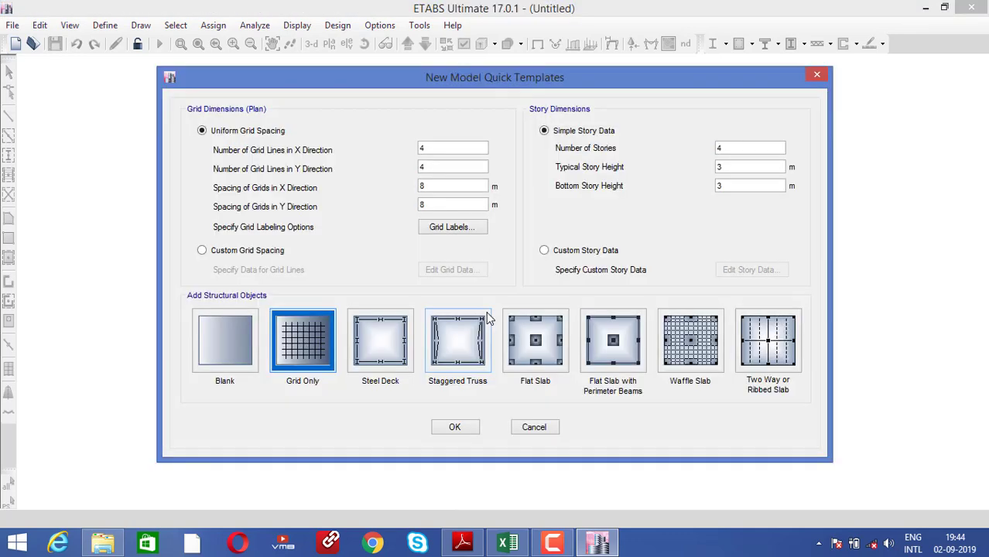
- Set a uniform grid of 2 lines in X and 1 line in Y, spaced 6 m in X and 1 m in Y
double_click(431, 148)
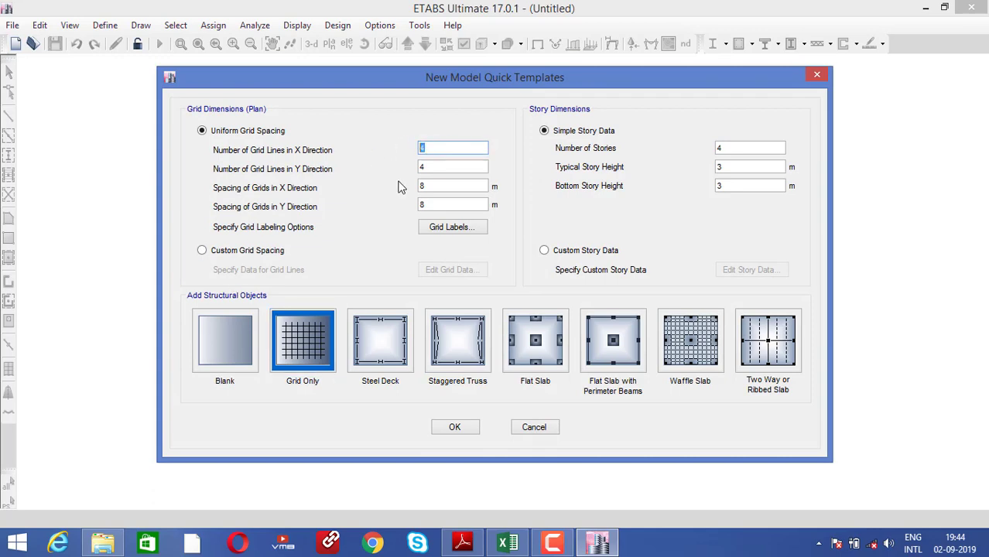
text(2)
double_click(471, 167)
text(1)
key(Tab)
text(6)
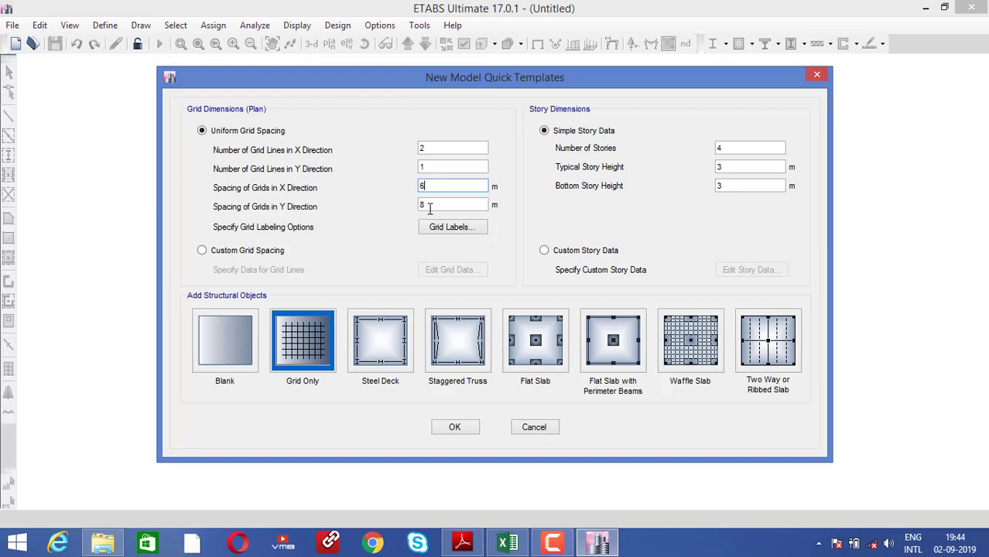
key(Tab)
text(1)
- Set the number of stories to 1 and create the grid-only model
double_click(723, 152)
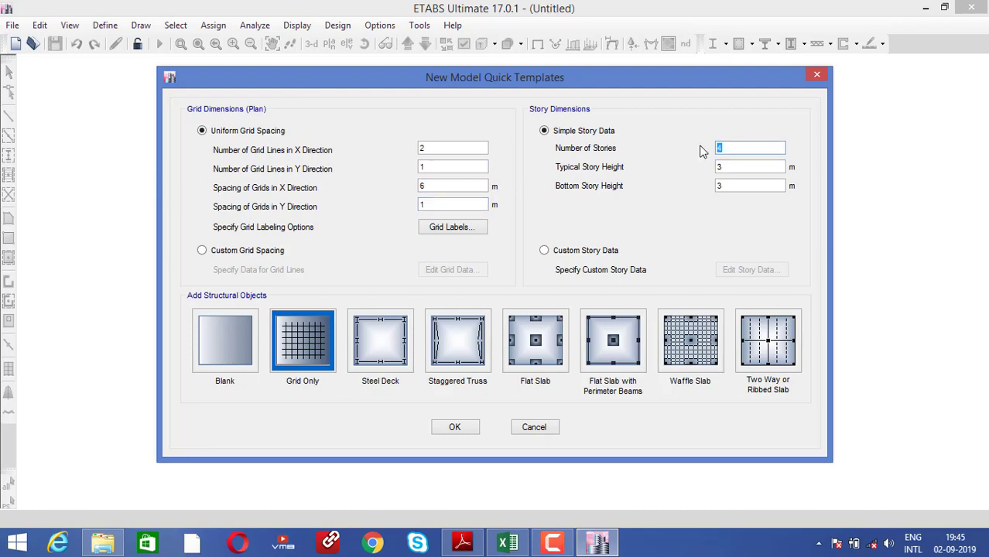
text(1)
click(457, 428)
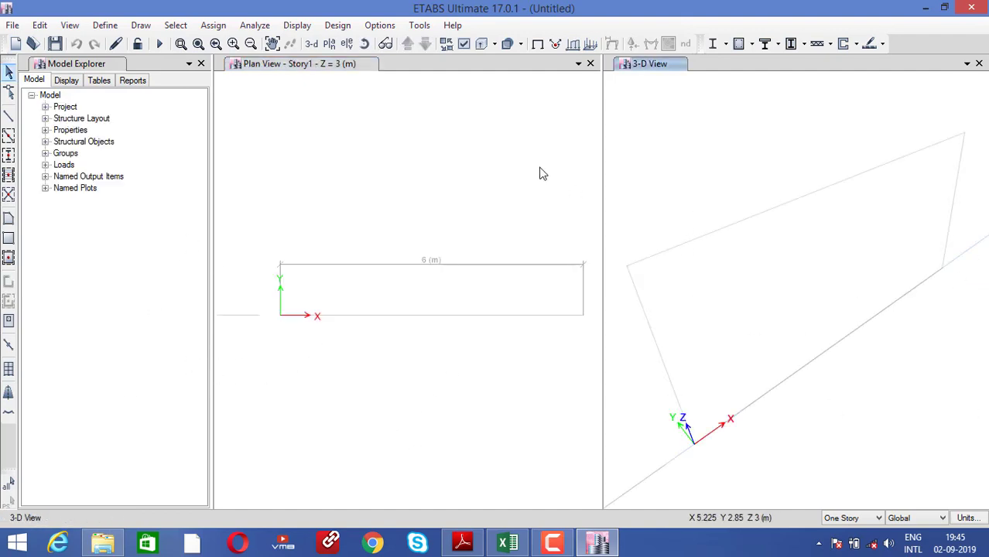
- Expand the project, design preferences, structure layout, stories and grids branches of the model tree
click(136, 279)
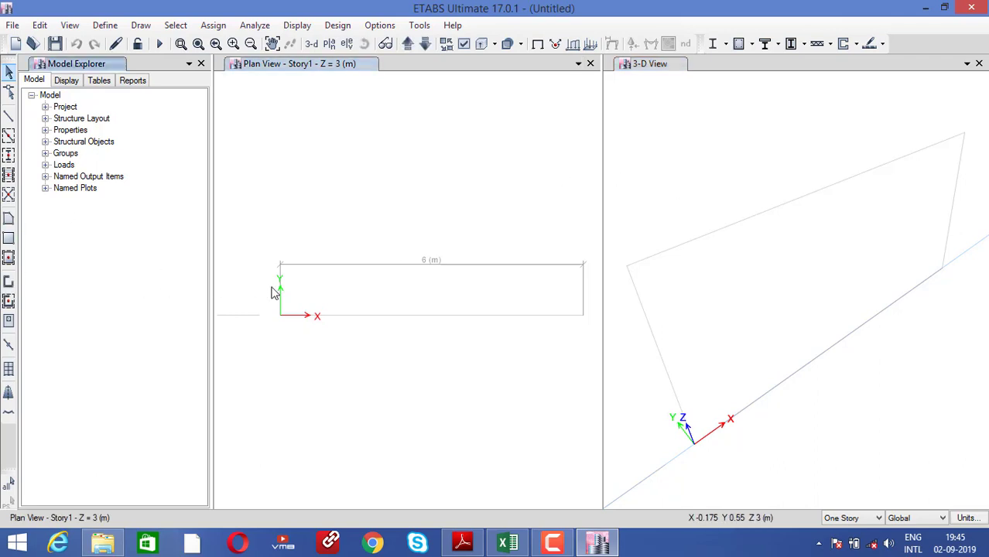
click(45, 107)
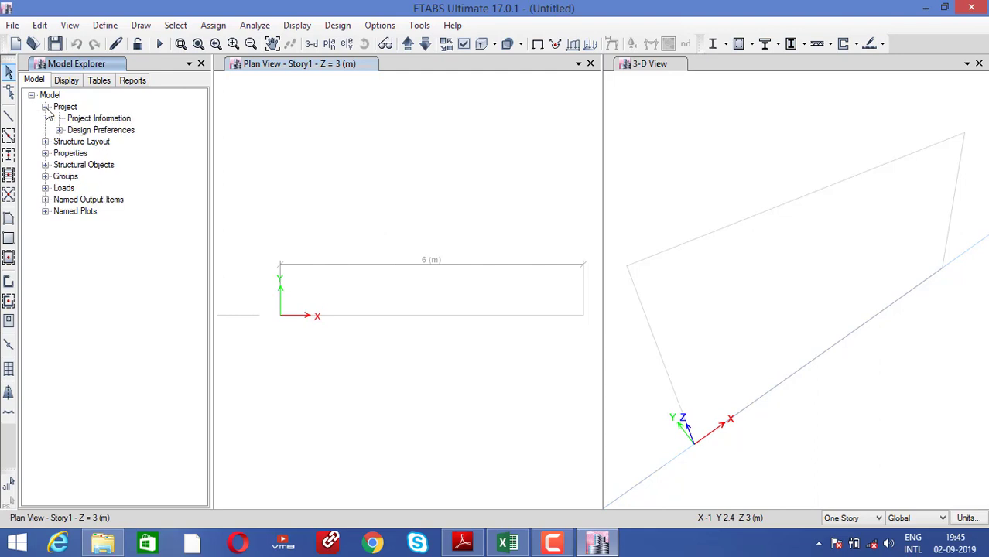
click(60, 131)
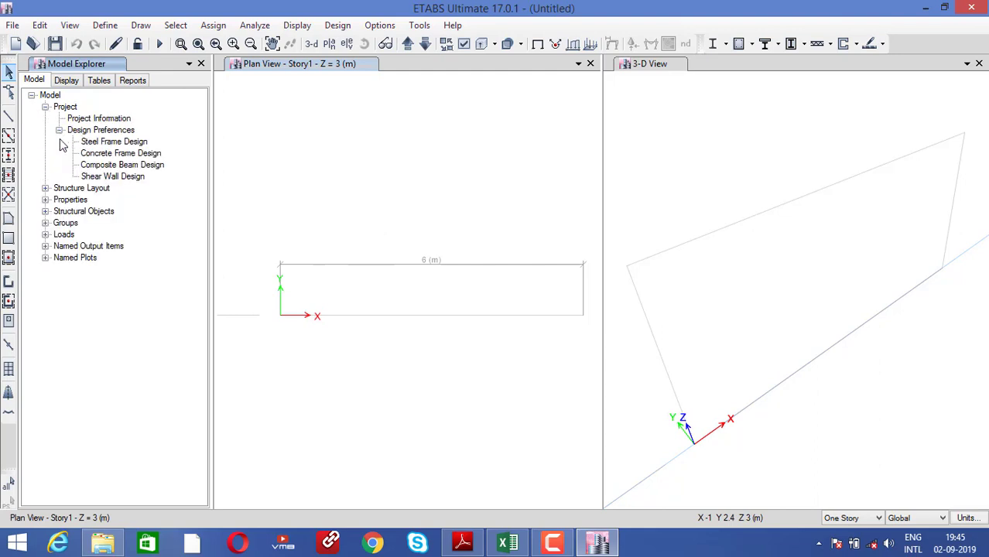
click(45, 188)
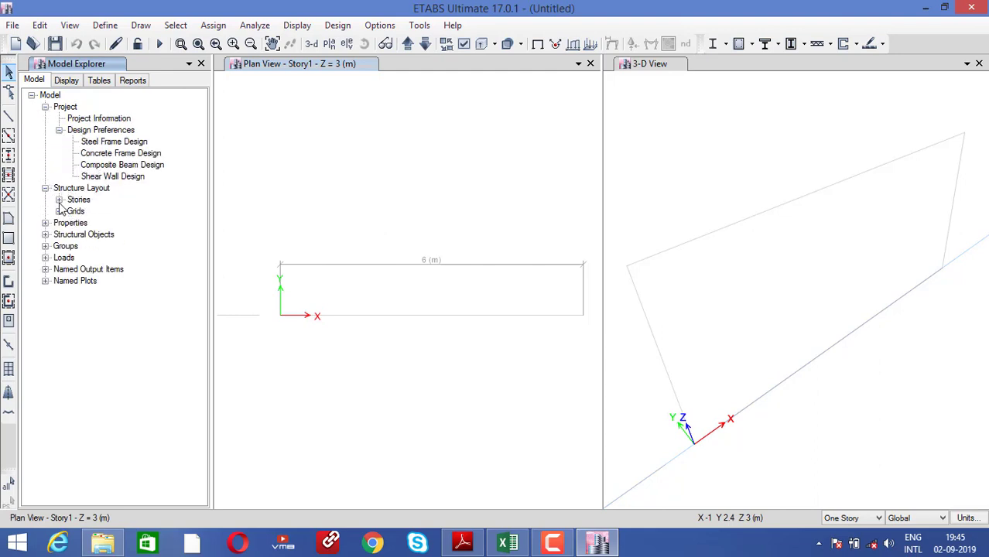
click(59, 199)
click(59, 234)
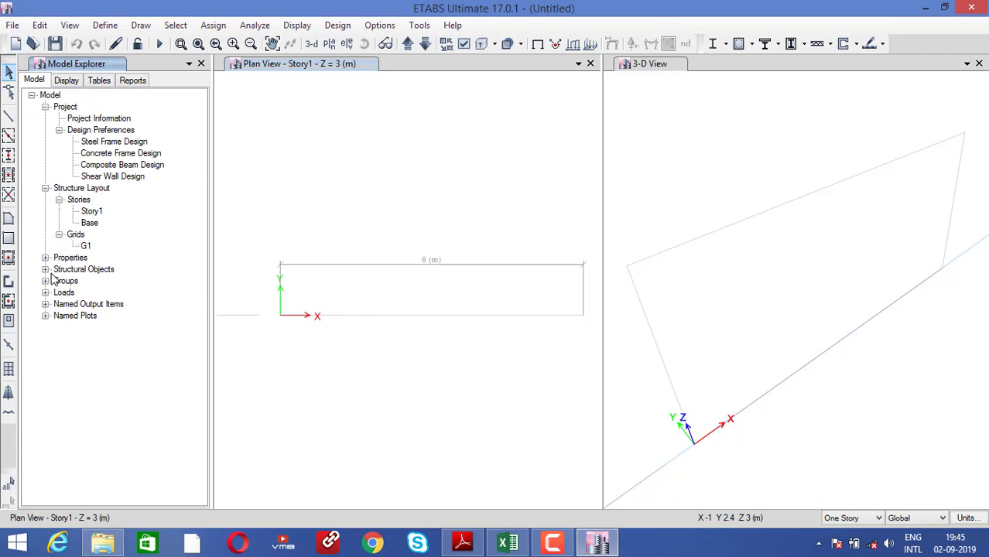
- Add a concrete material of grade M20 for the India region with the Indian standard, keeping its default property data
click(45, 258)
click(83, 270)
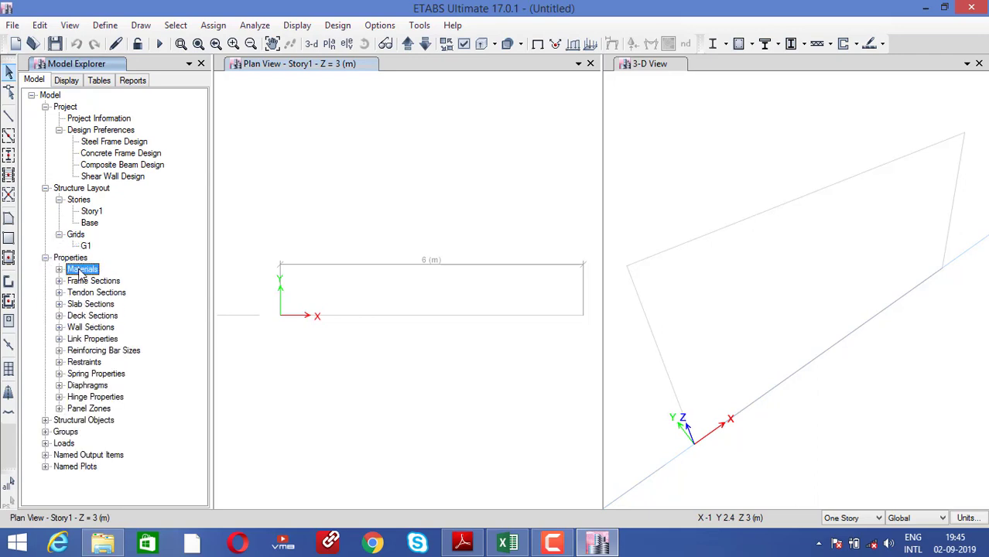
right_click(79, 268)
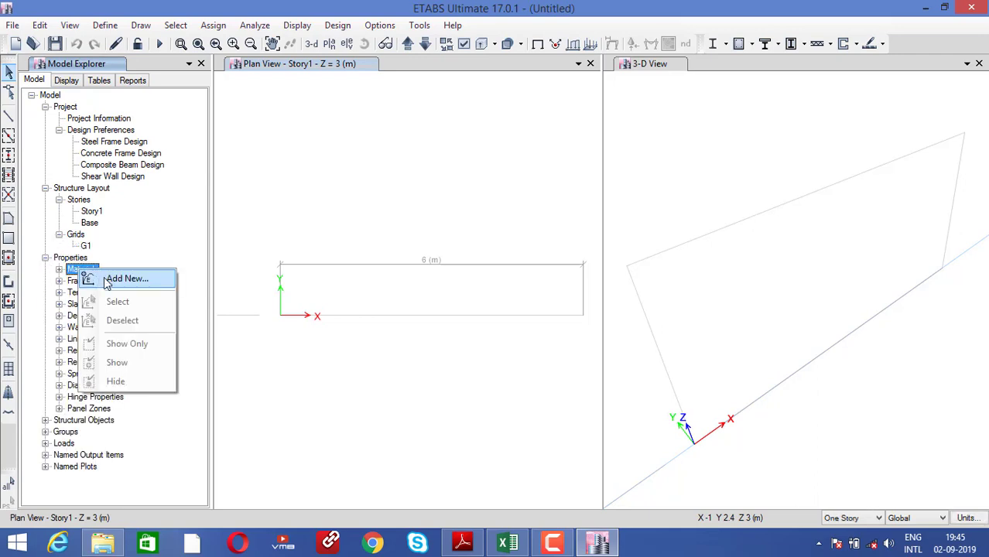
click(99, 279)
click(438, 232)
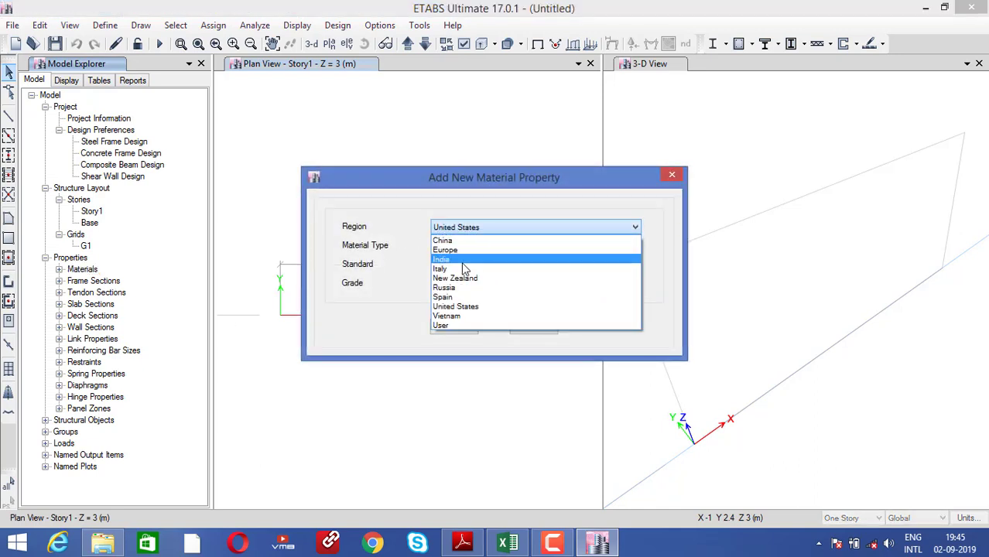
click(457, 255)
click(457, 246)
click(453, 265)
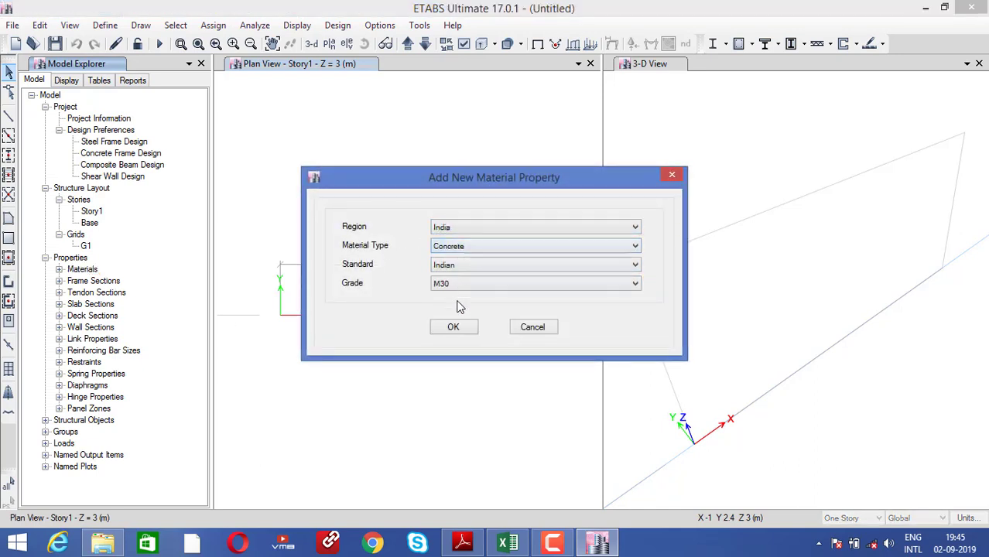
click(455, 284)
click(447, 306)
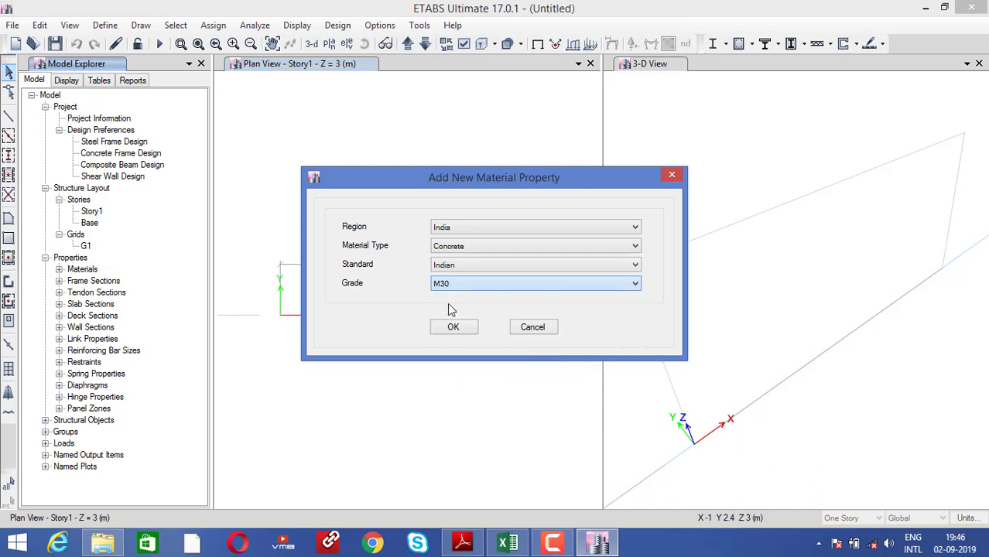
click(445, 332)
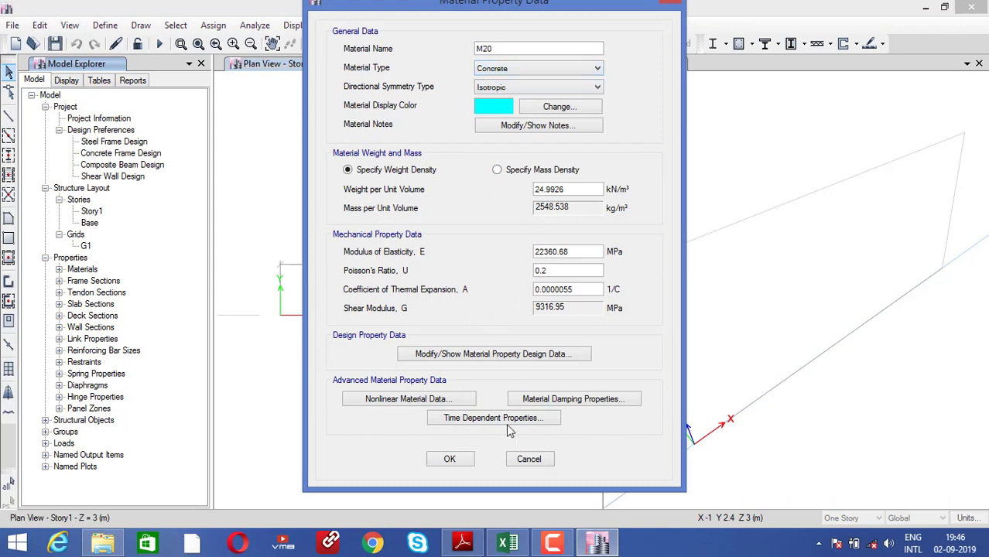
click(451, 462)
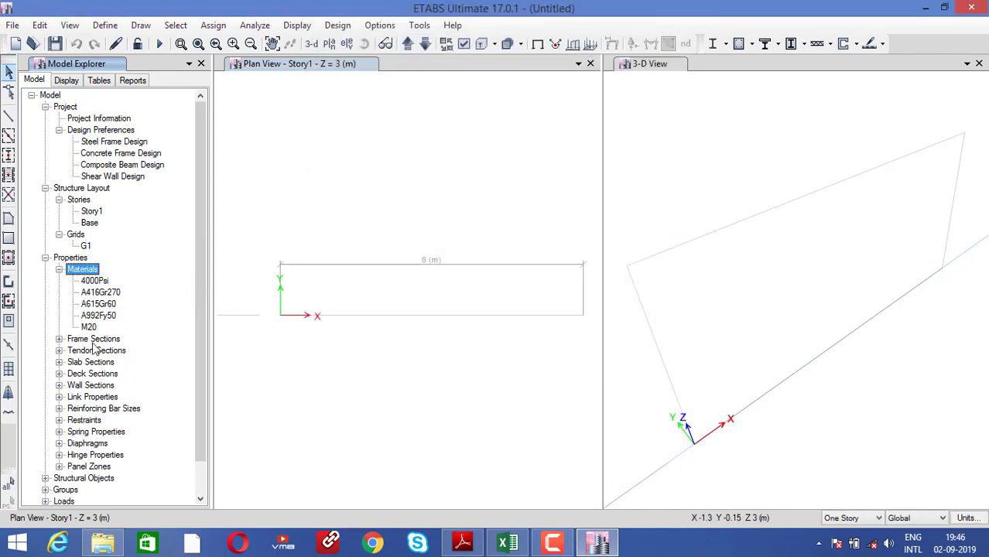
- Start a new rectangular concrete frame section named col300X300 and assign it the M20 material
click(94, 341)
right_click(79, 345)
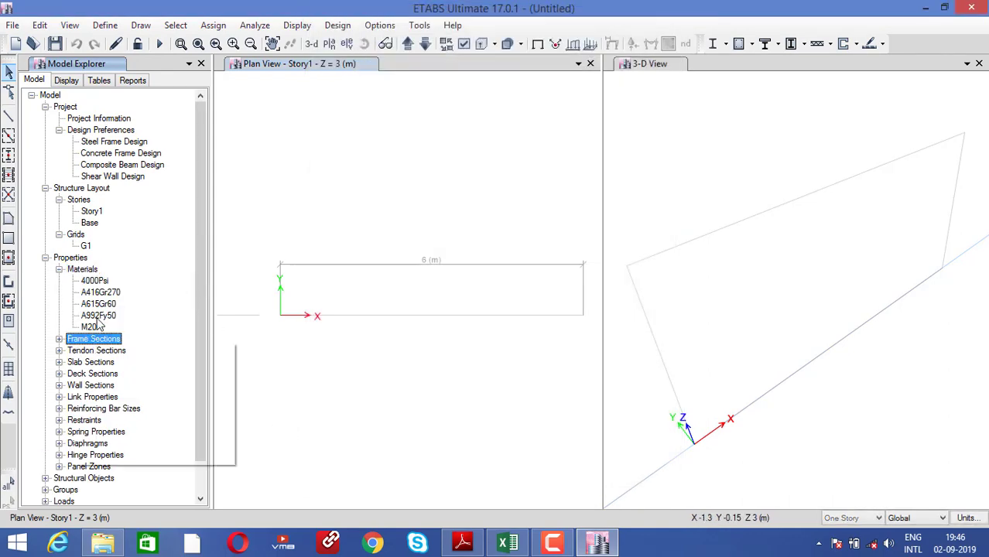
click(133, 354)
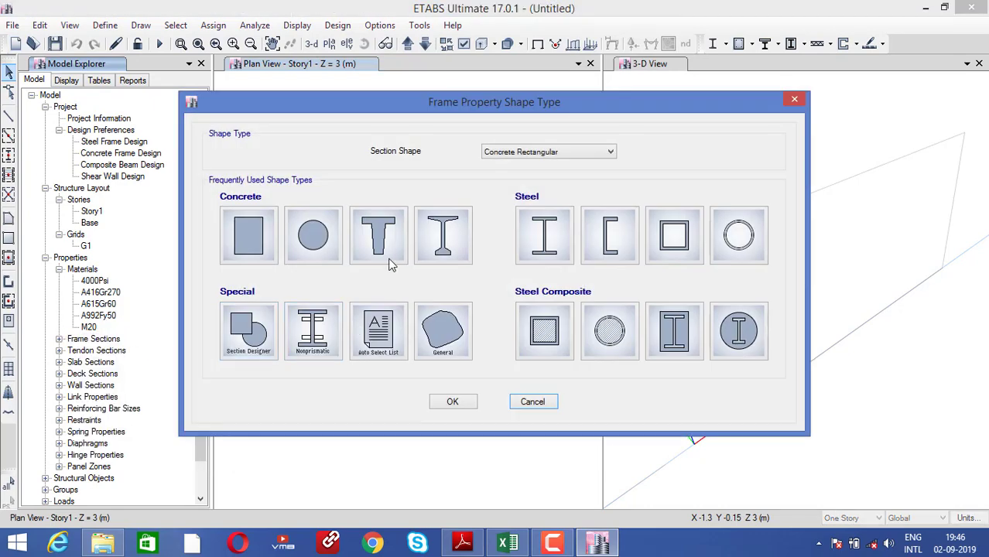
click(249, 235)
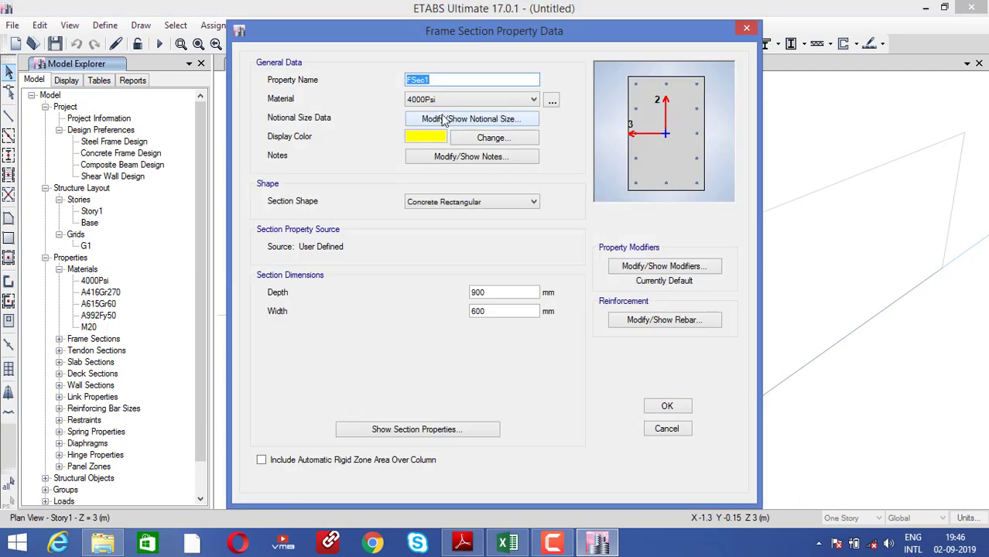
text(col300X300)
click(407, 98)
click(434, 164)
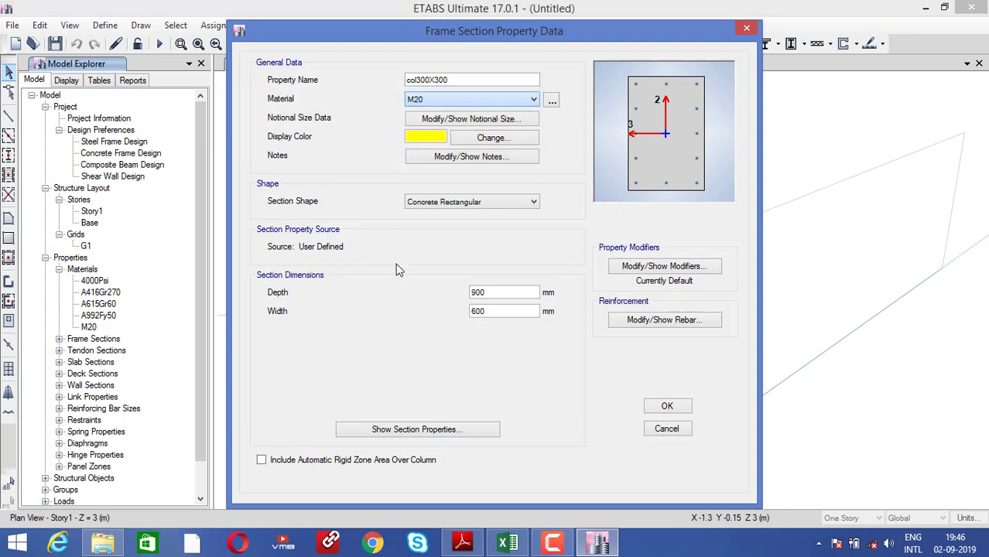
- Set the column section's depth and width to 300 mm each and save the section
drag(501, 294, 457, 293)
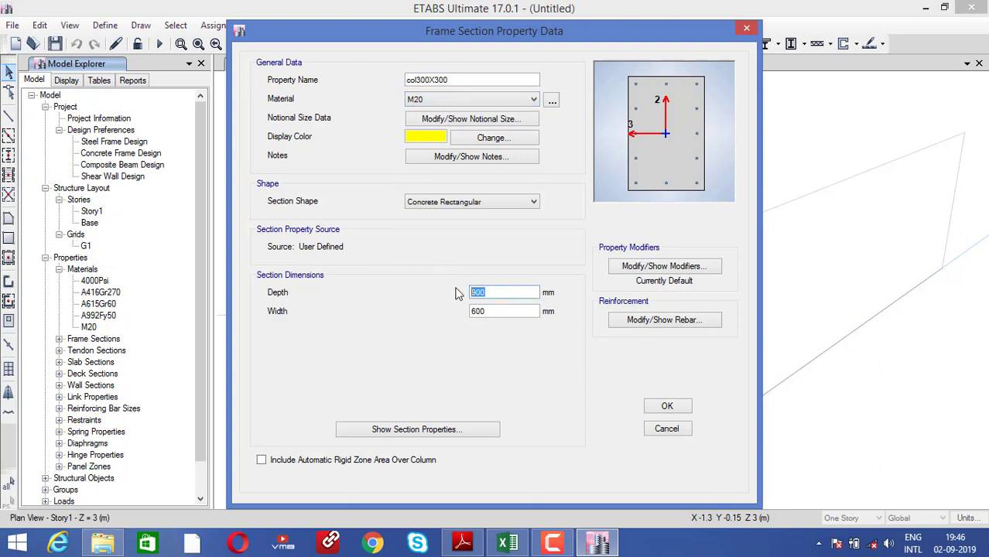
text(300)
drag(496, 312, 429, 305)
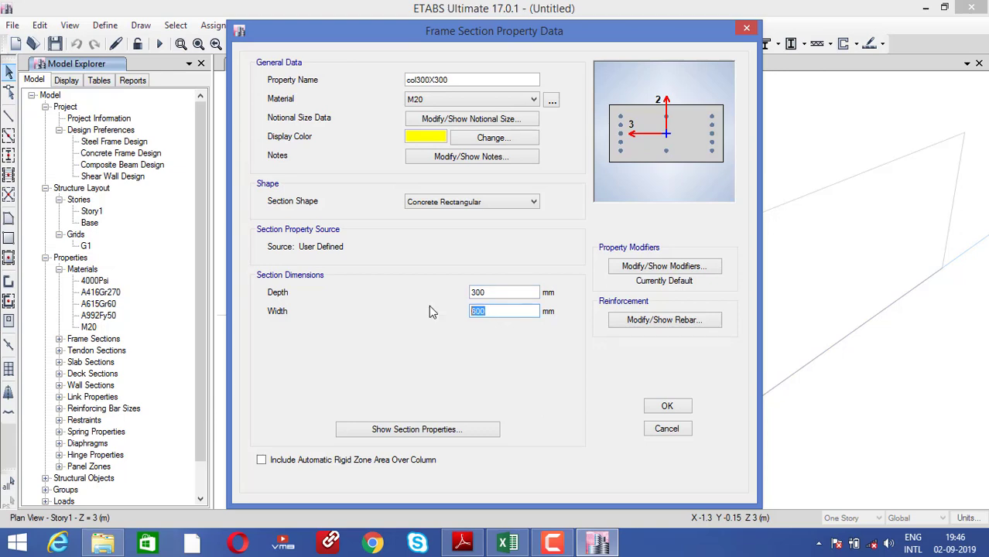
text(300)
click(667, 407)
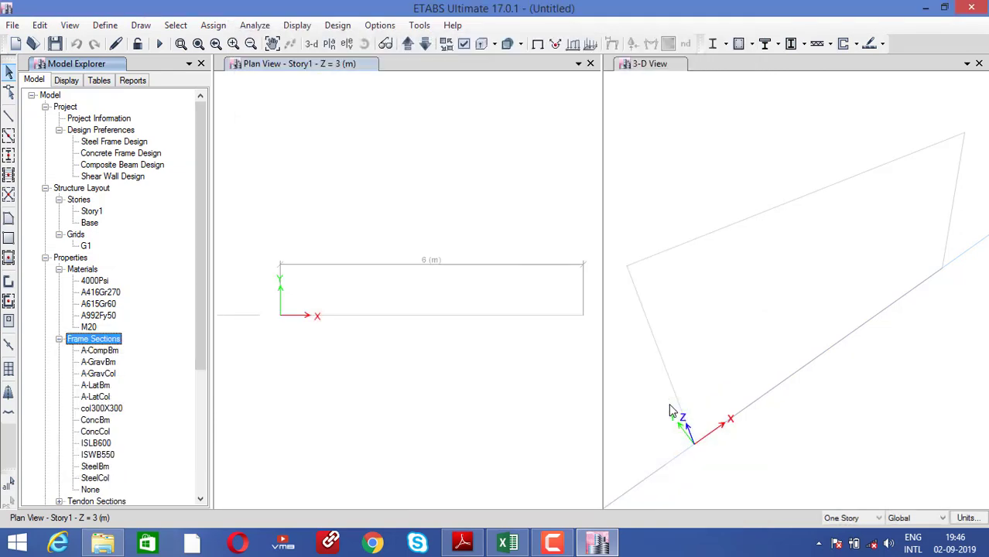
- Start another rectangular concrete frame section named beam300X400 and assign it the M20 material
right_click(113, 338)
click(255, 346)
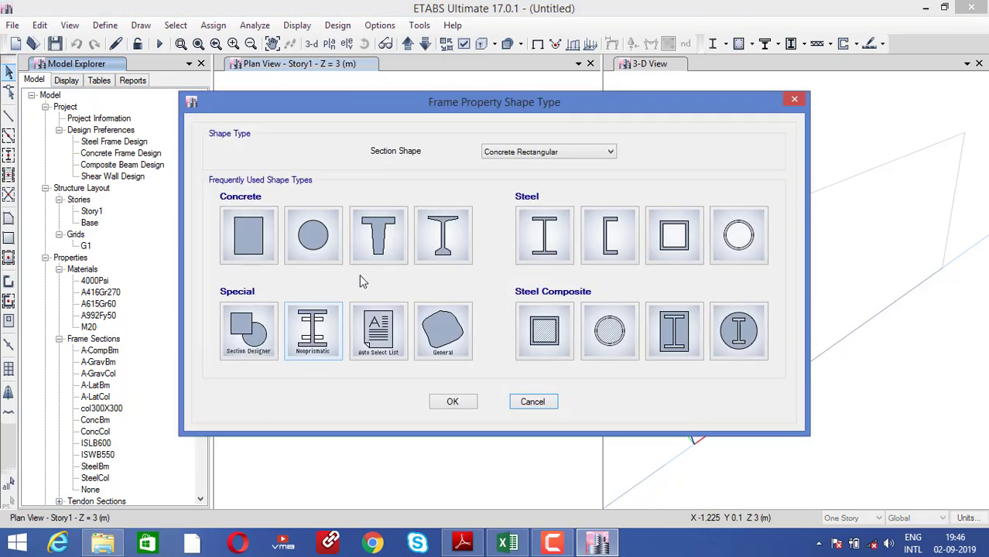
click(249, 233)
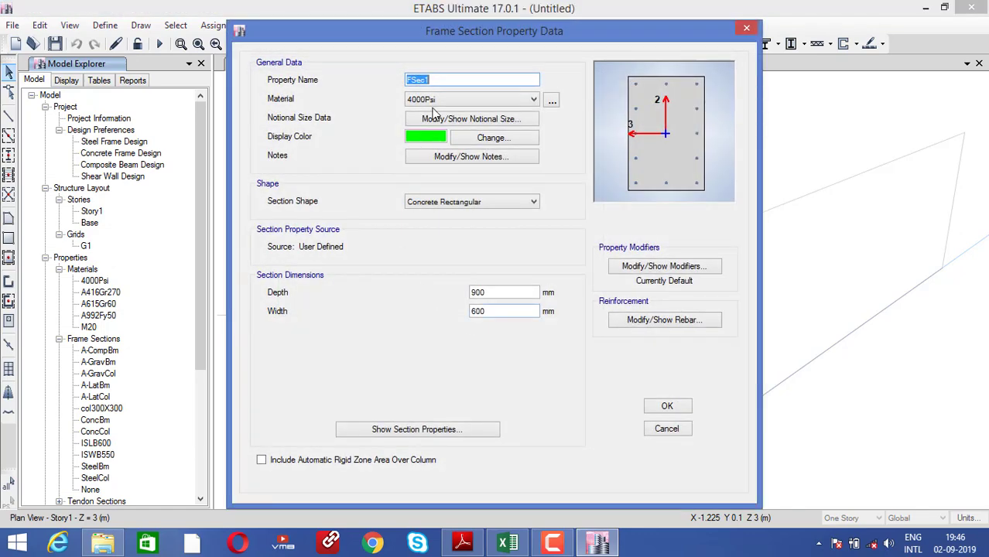
text(beam300X400)
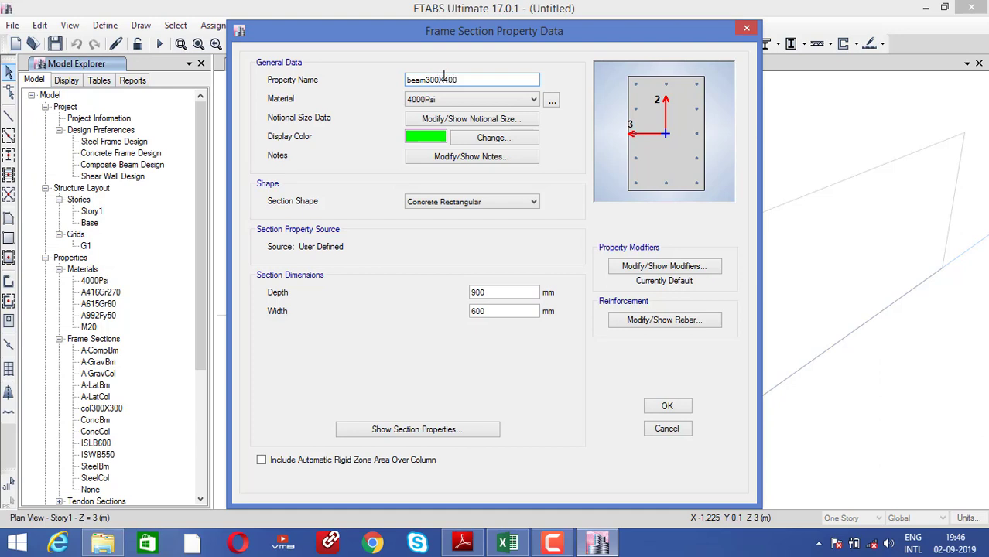
click(450, 99)
click(437, 156)
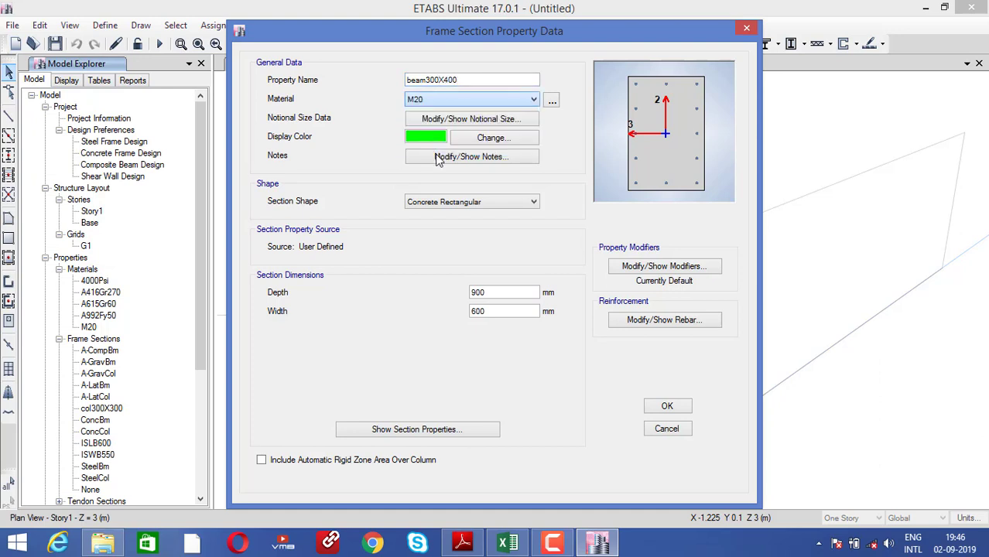
- Set the beam section's depth to 400 mm and width to 300 mm and save the section
click(496, 292)
drag(497, 293, 449, 292)
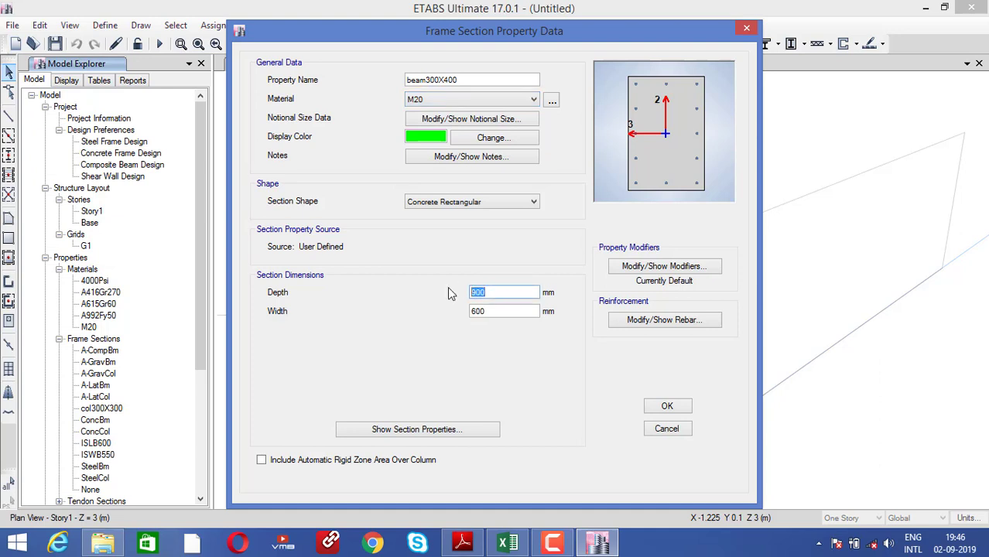
text(400)
click(523, 312)
drag(523, 312, 413, 306)
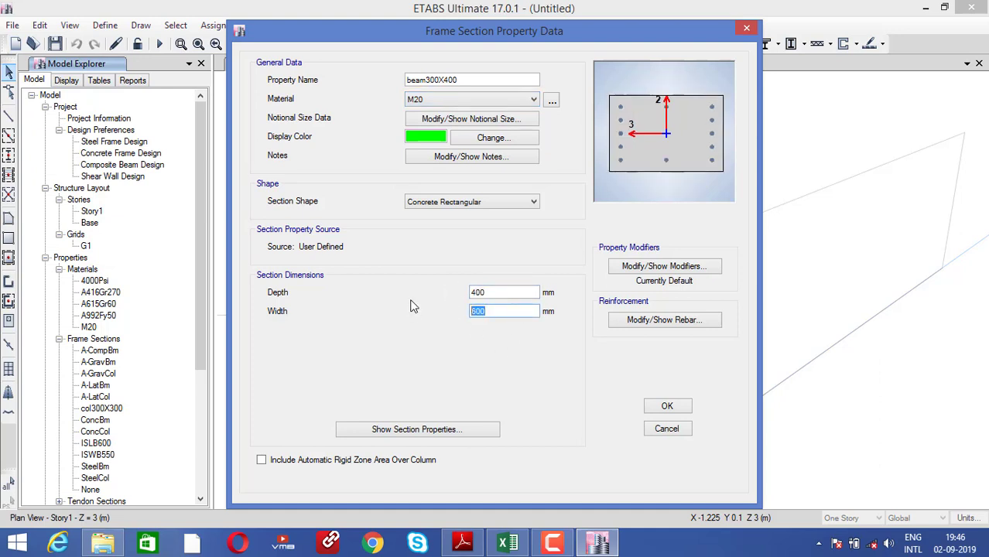
text(300)
click(665, 410)
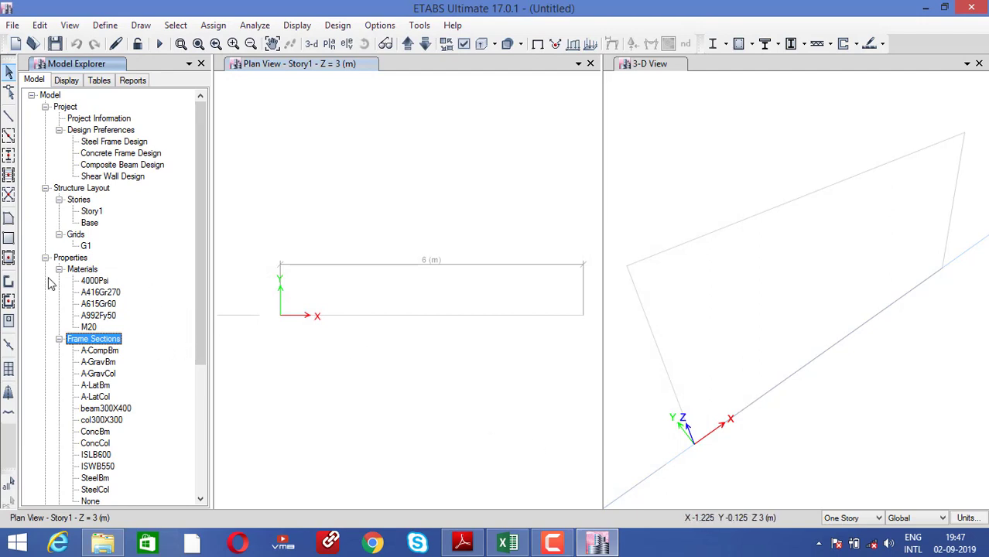
- Collapse the model tree and show the elevation along grid line 1 in place of the plan view
click(32, 95)
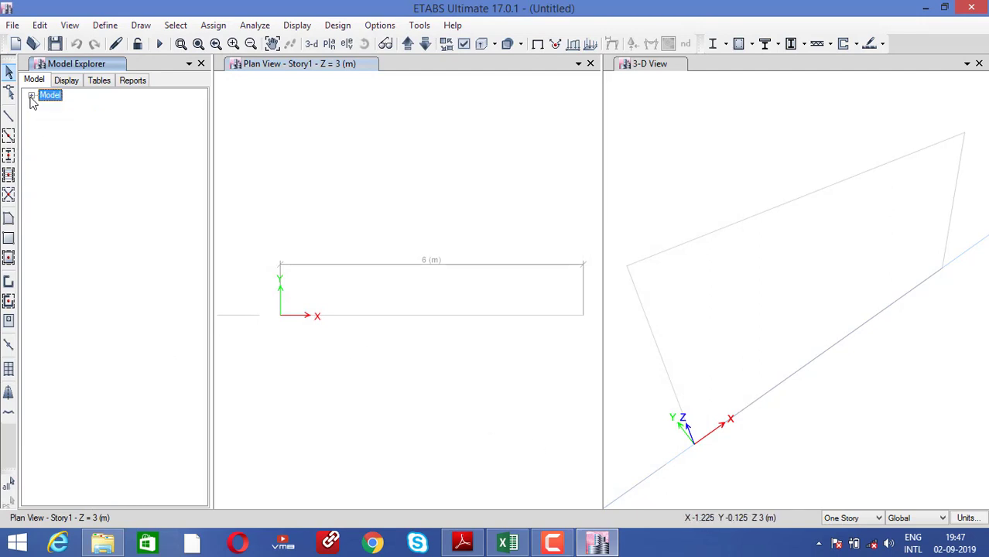
click(344, 416)
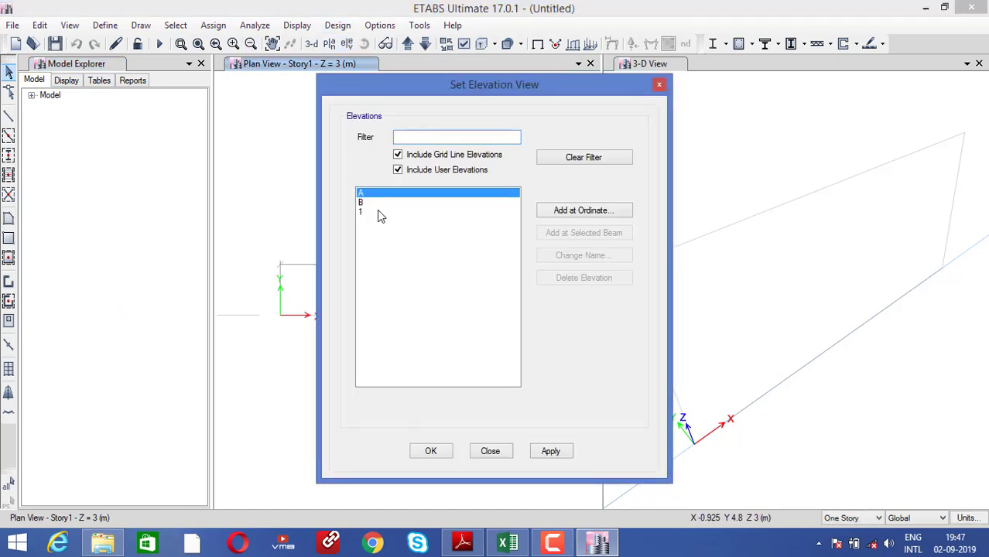
click(379, 212)
click(549, 452)
click(445, 457)
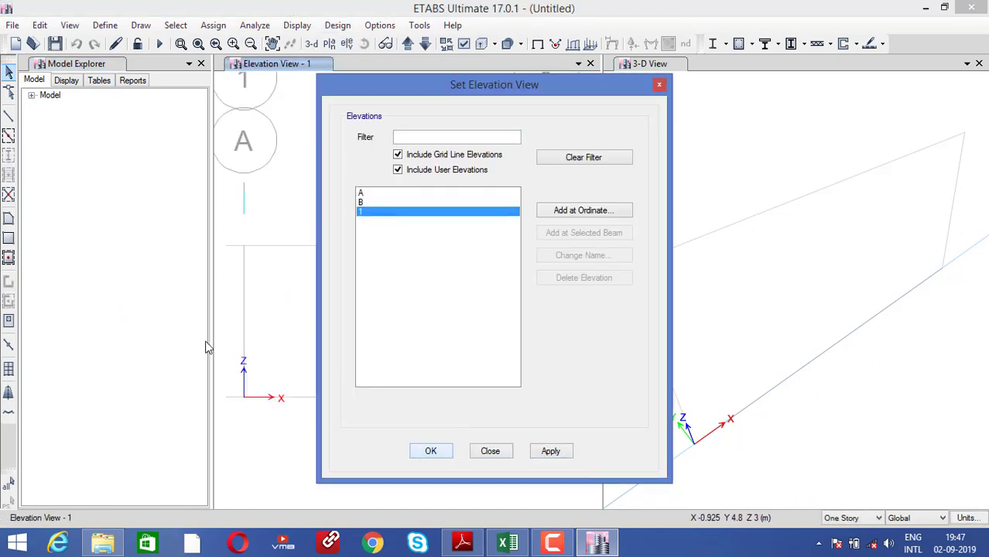
- Draw a frame beam with the beam300X400 section along Story1 between grids A and B
click(9, 137)
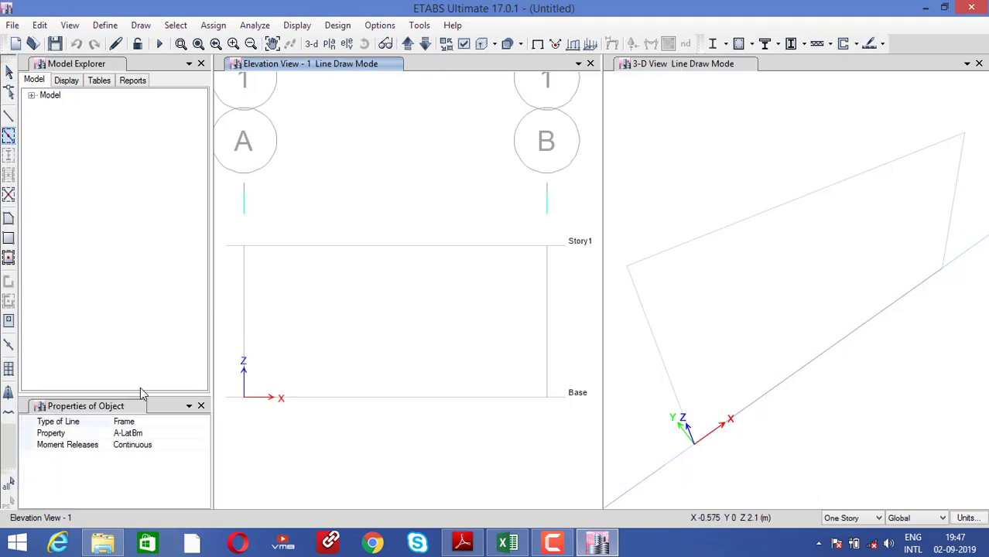
click(144, 433)
click(204, 434)
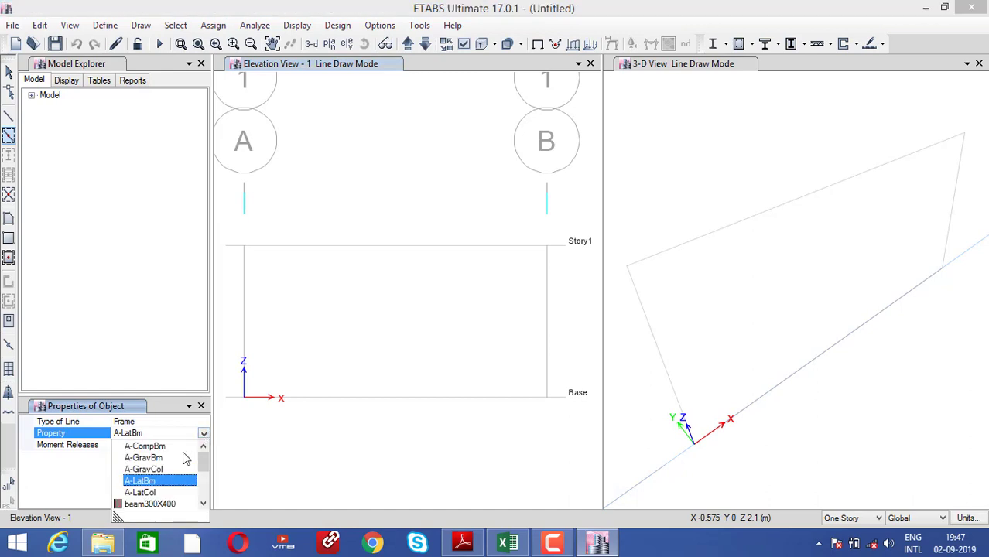
click(186, 504)
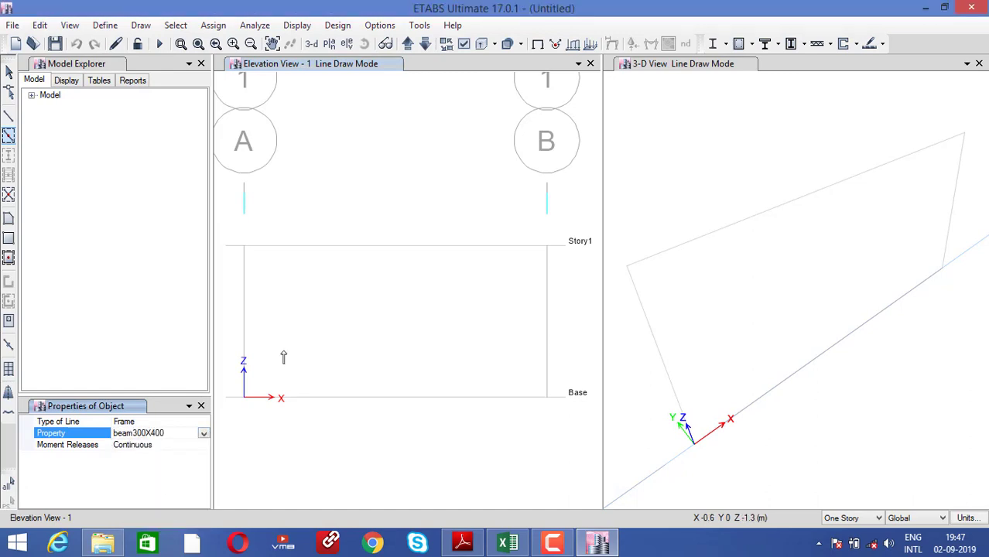
click(337, 247)
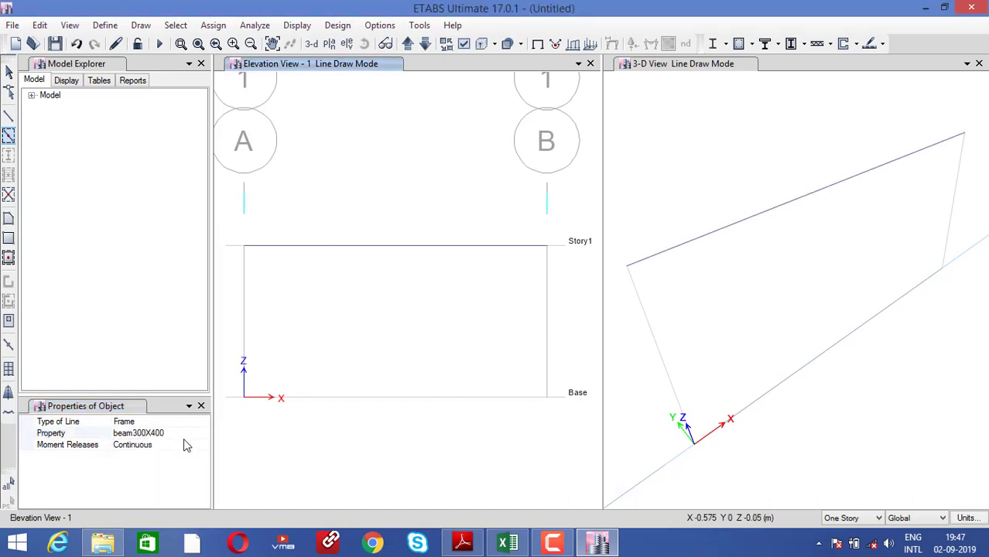
- Draw columns with the col300X300 section on grids A and B from Base to Story1, and leave line drawing mode
click(141, 434)
click(202, 436)
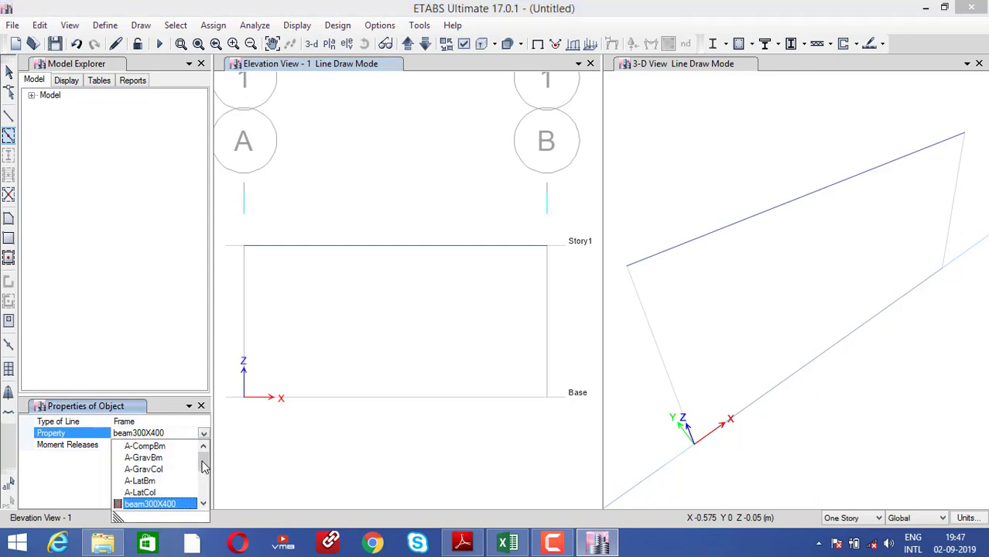
click(204, 512)
click(159, 503)
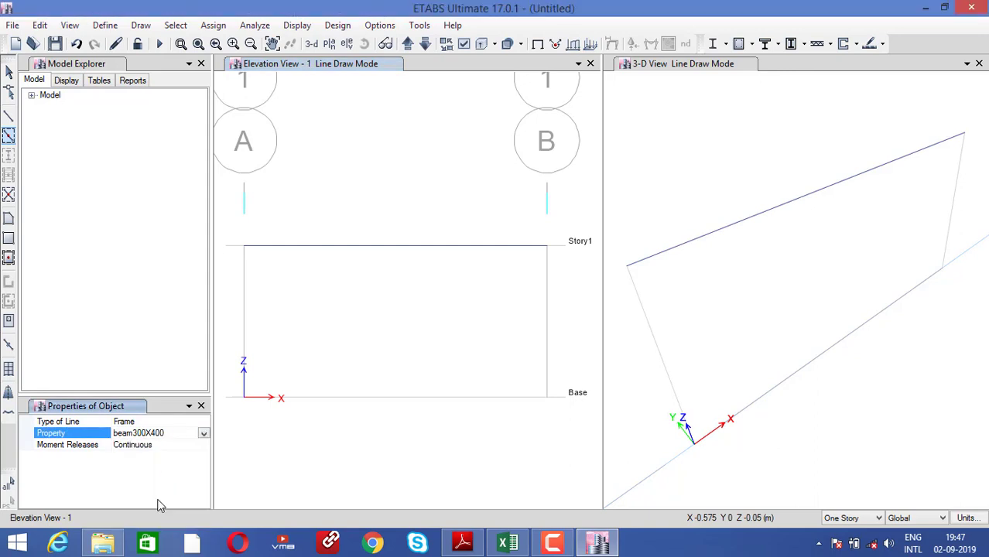
click(242, 309)
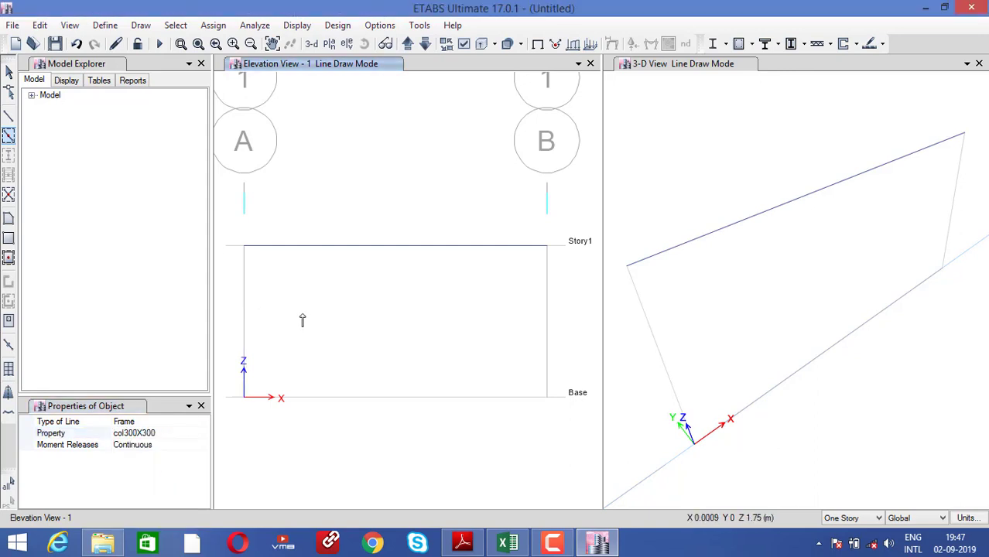
click(548, 309)
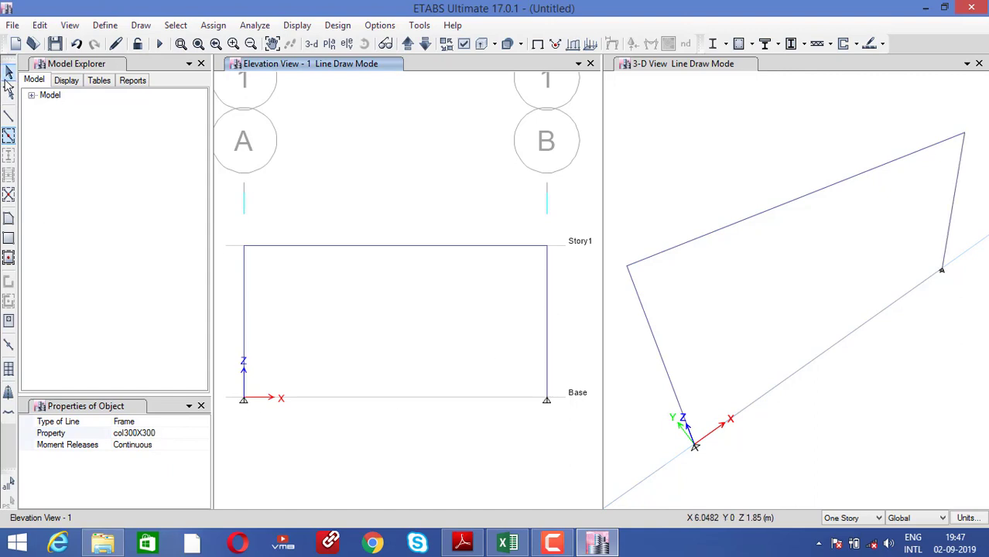
click(8, 72)
- Widen the elevation view and assign fixed restraints, all translations and rotations, to both base joints at grids A and B
middle_drag(298, 467, 311, 418)
drag(602, 420, 673, 420)
click(586, 456)
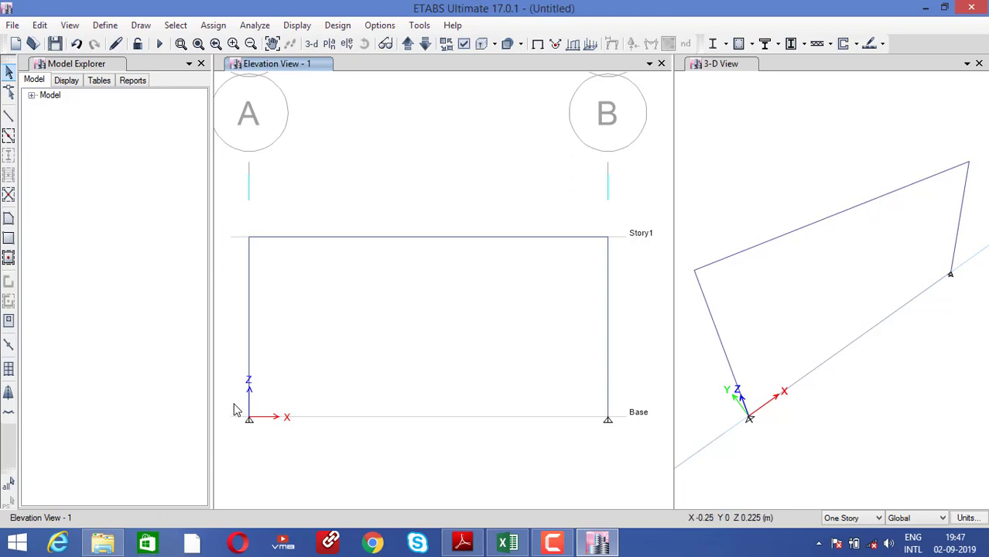
drag(234, 405, 261, 446)
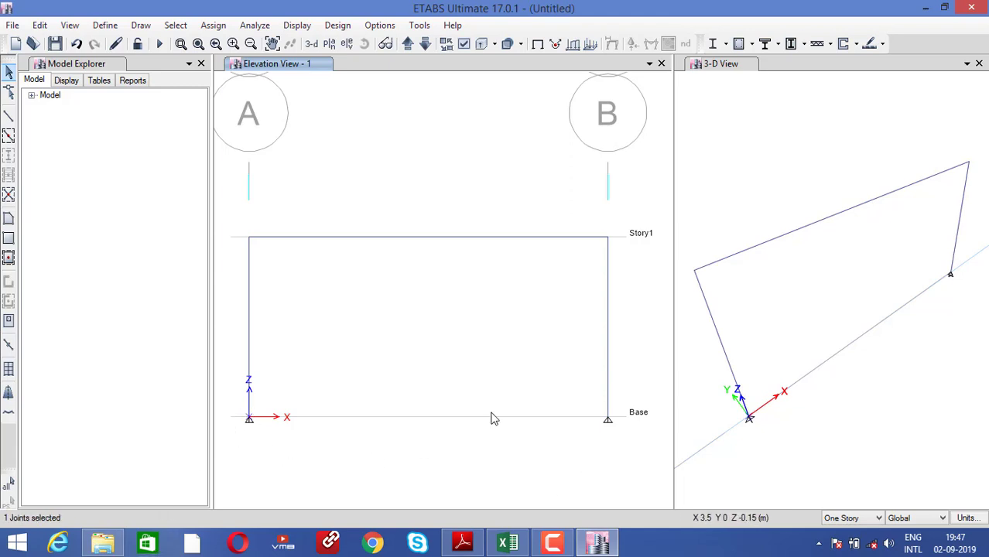
drag(592, 408, 623, 432)
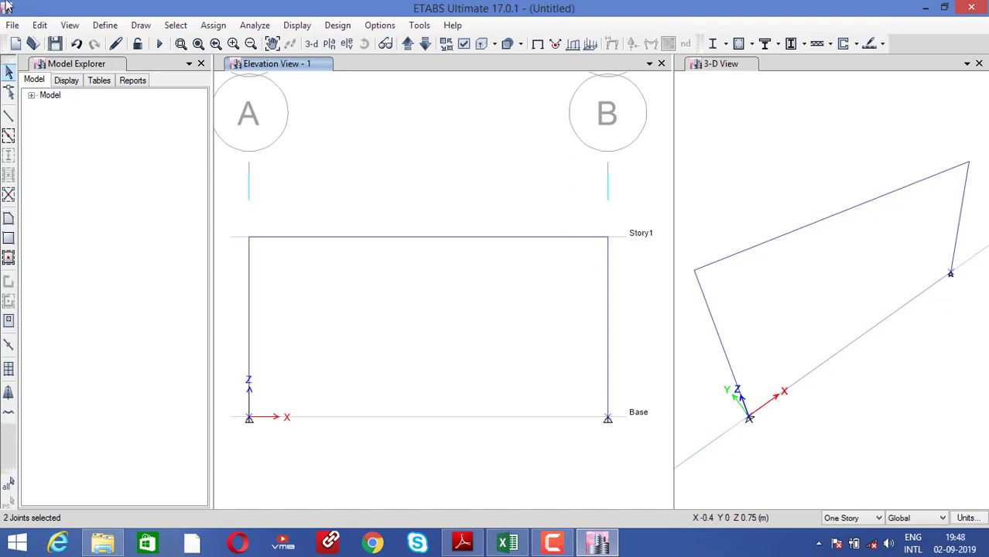
click(213, 25)
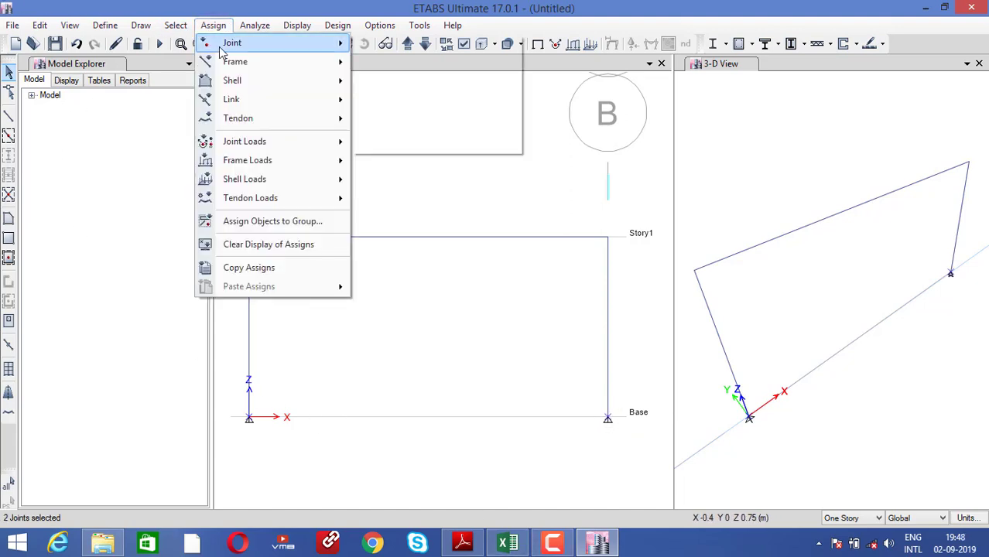
mouse_move(221, 51)
click(392, 45)
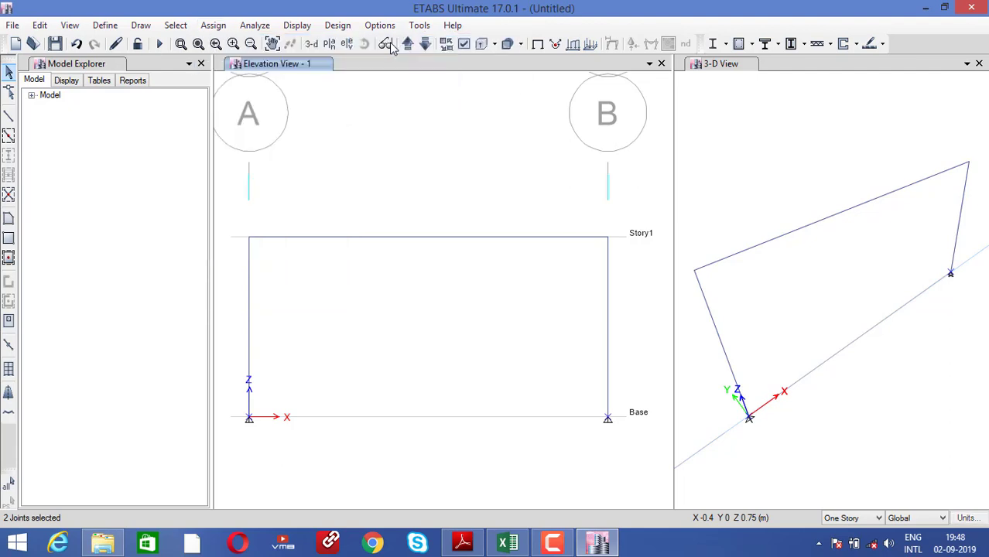
click(446, 320)
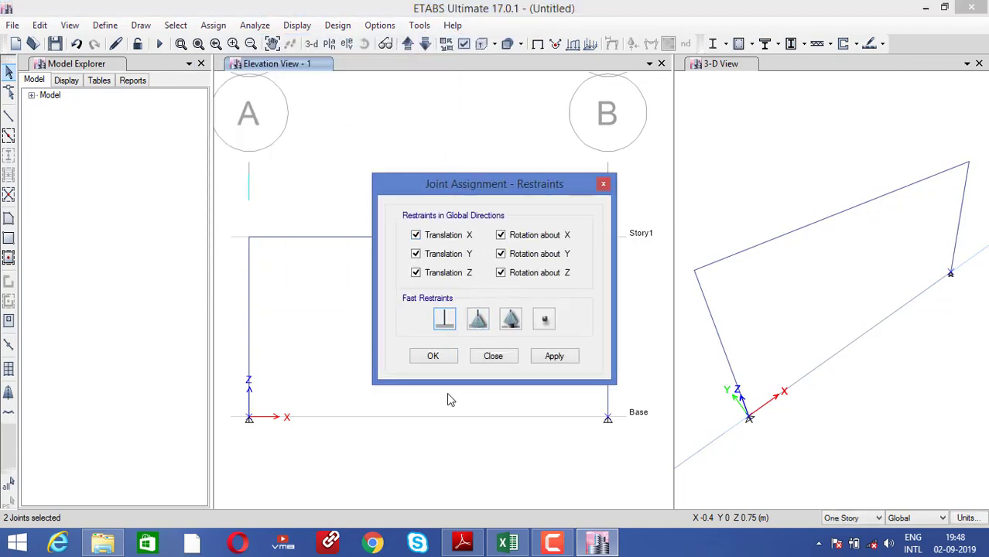
click(554, 355)
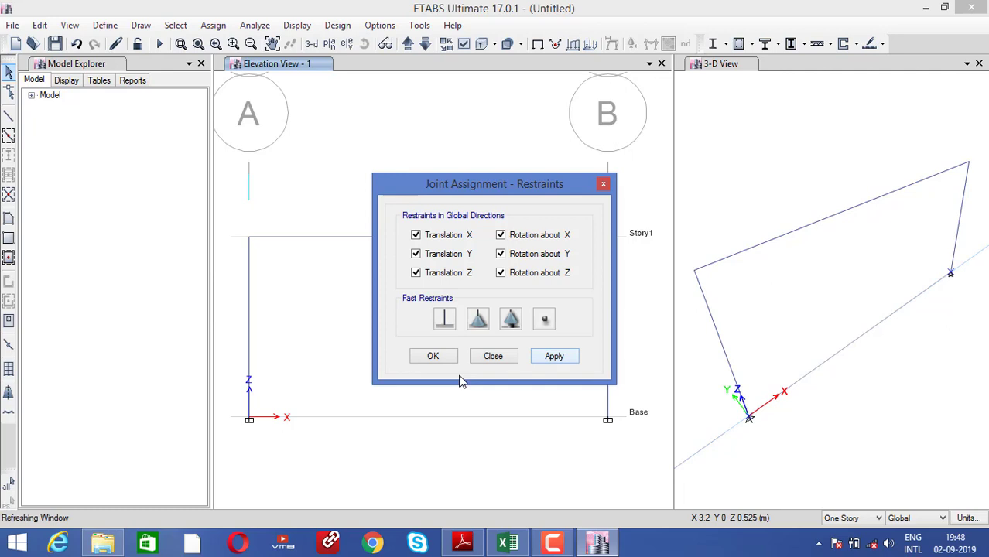
click(424, 358)
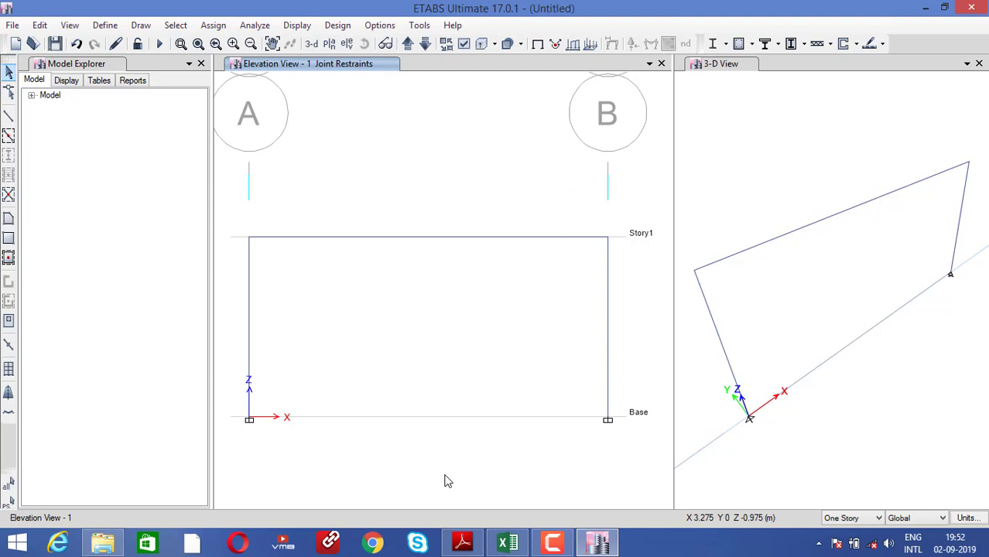
- Switch to the IS 875 Part 1 PDF in Adobe Reader, examine the building material unit weights including bricks, and return to ETABS
click(463, 544)
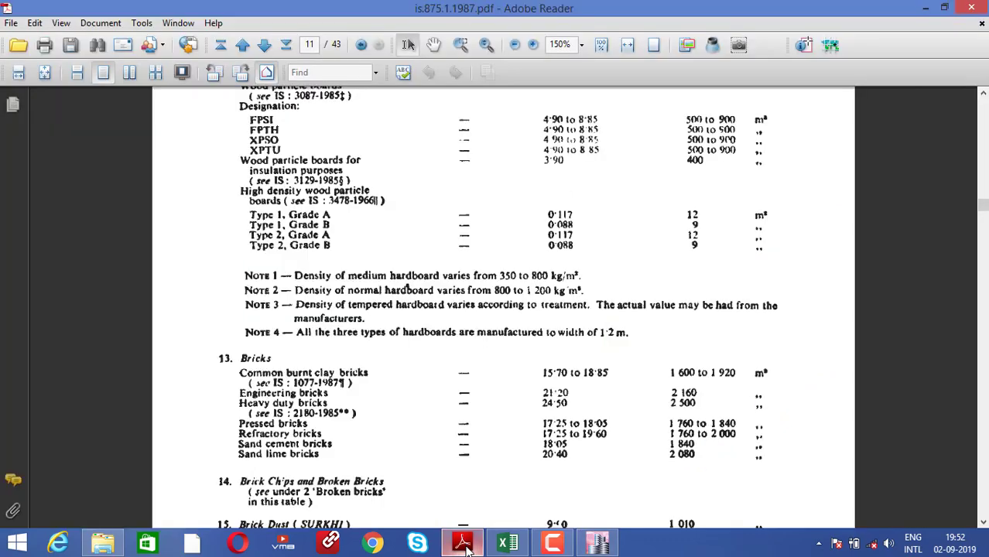
scroll(495, 371, up, 5)
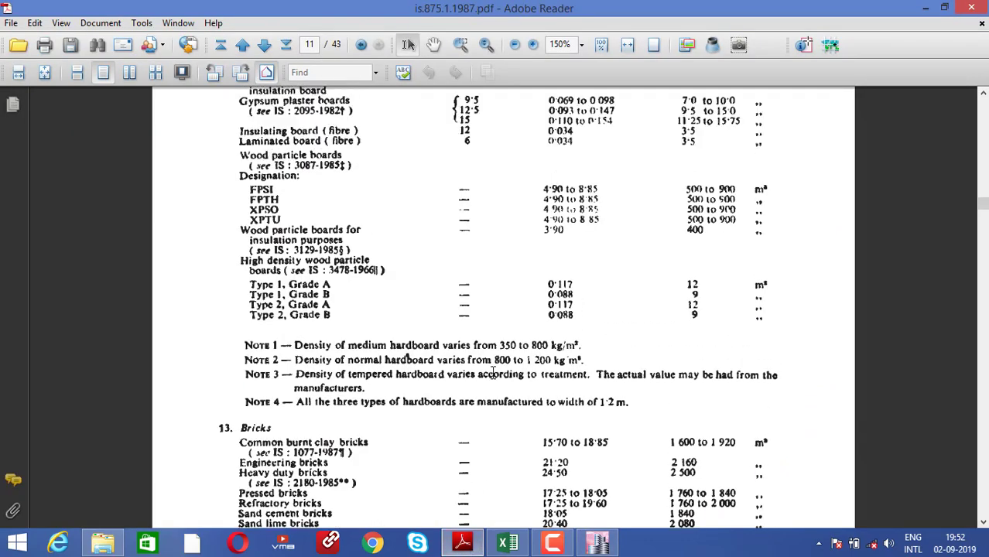
scroll(512, 261, up, 3)
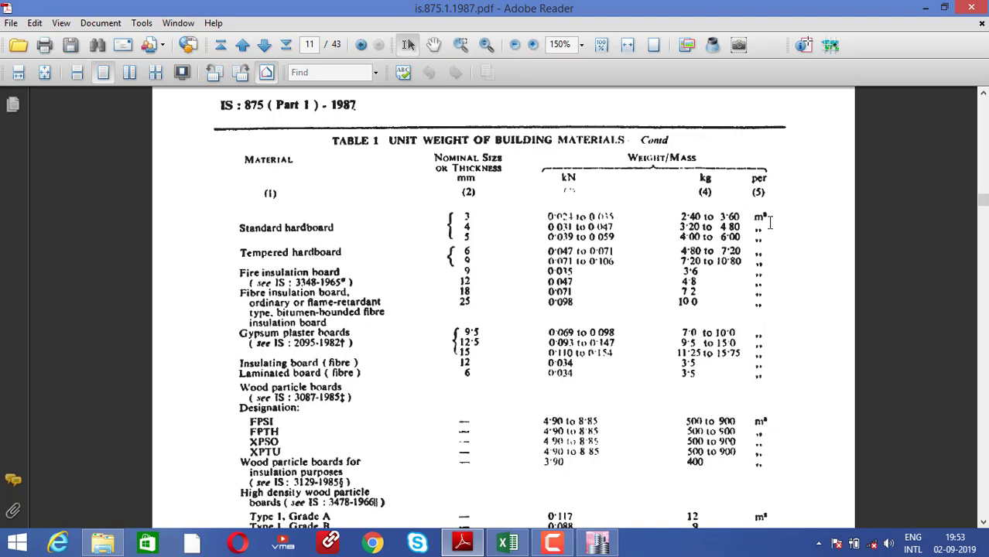
scroll(460, 269, down, 3)
scroll(461, 269, down, 7)
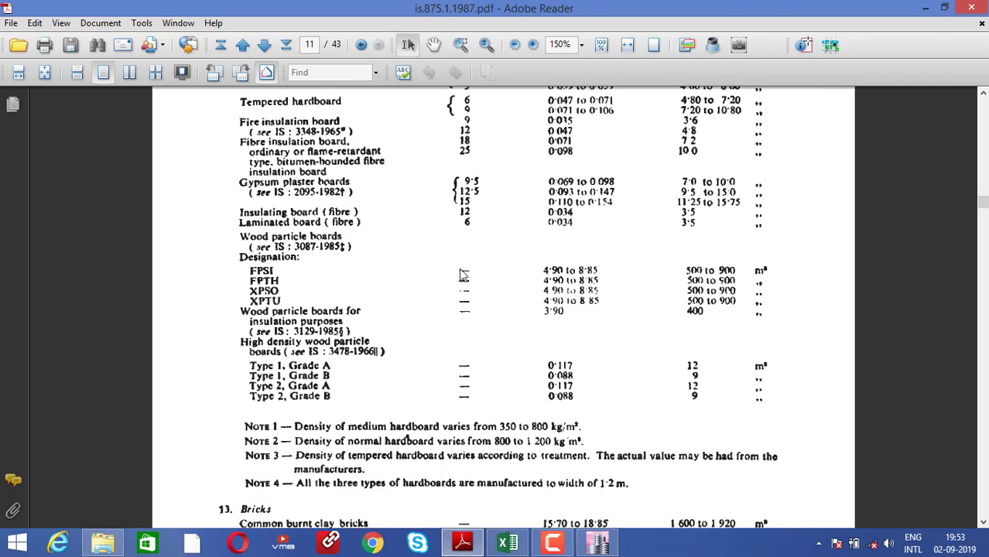
scroll(480, 396, down, 2)
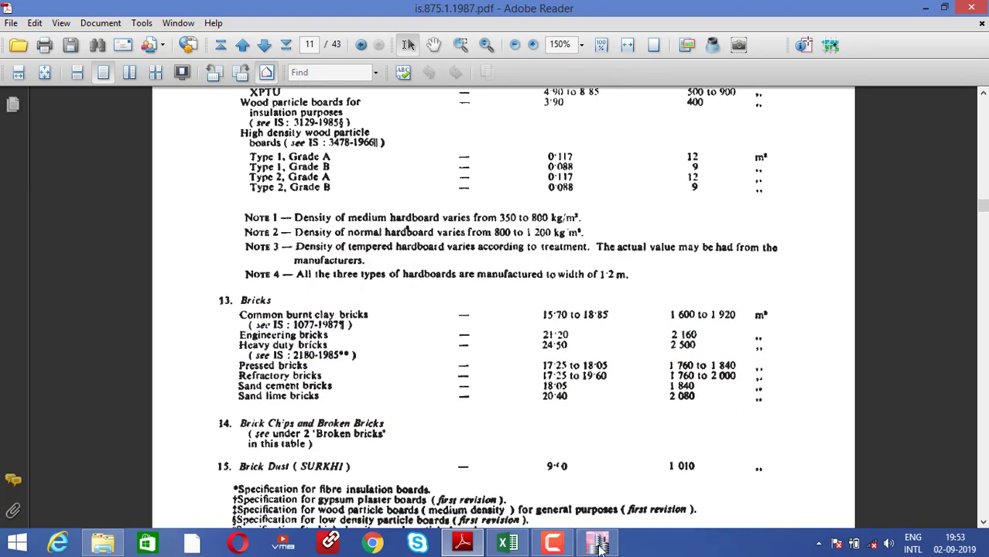
click(597, 542)
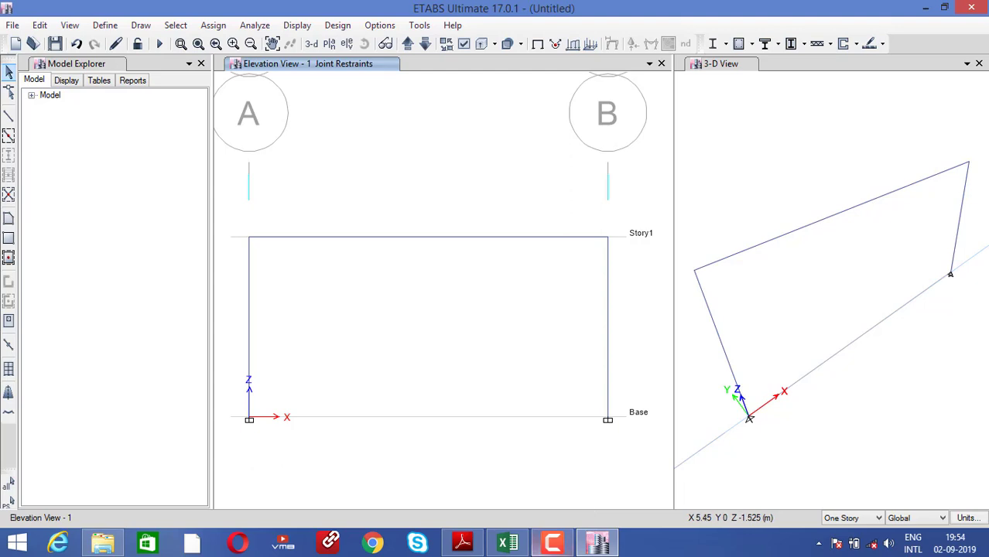
- Switch to the Excel Beam Load sheet and examine the beam's width, depth, length, steel percentage and total weight calculation
click(511, 546)
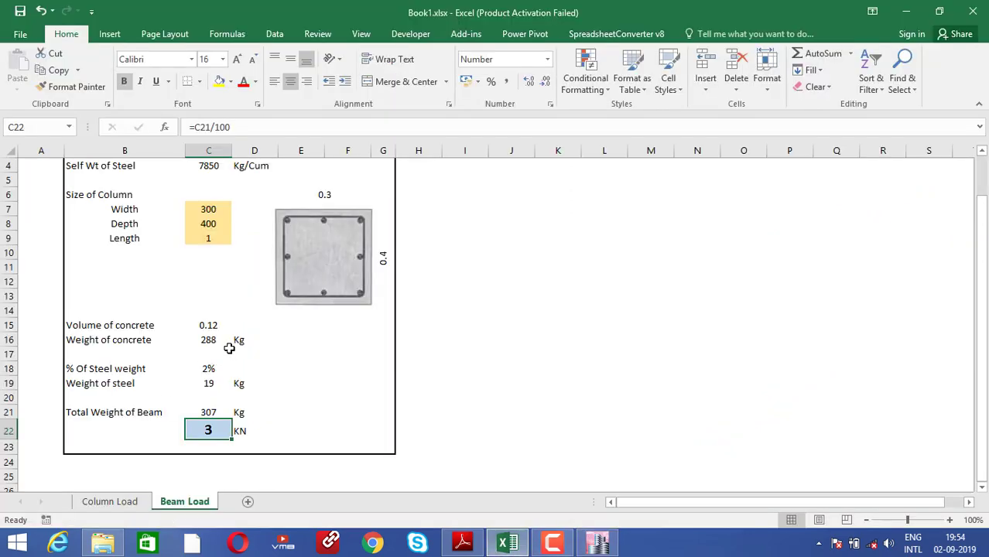
scroll(224, 340, up, 1)
click(401, 341)
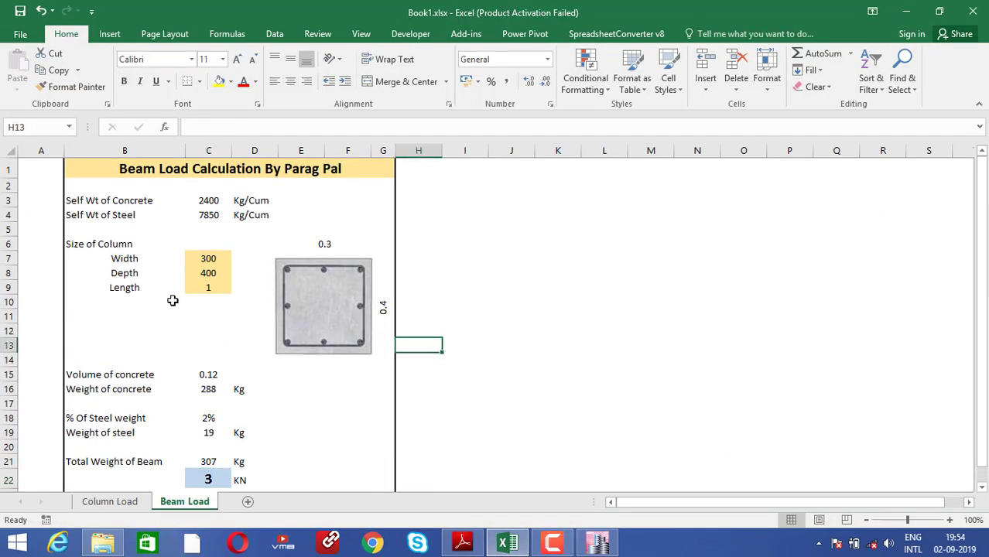
click(211, 263)
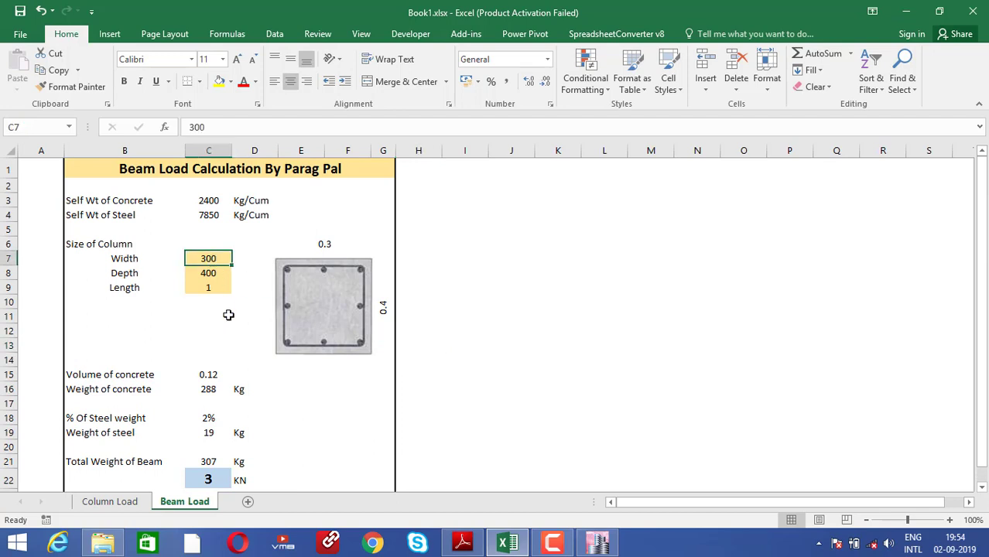
click(206, 271)
click(210, 285)
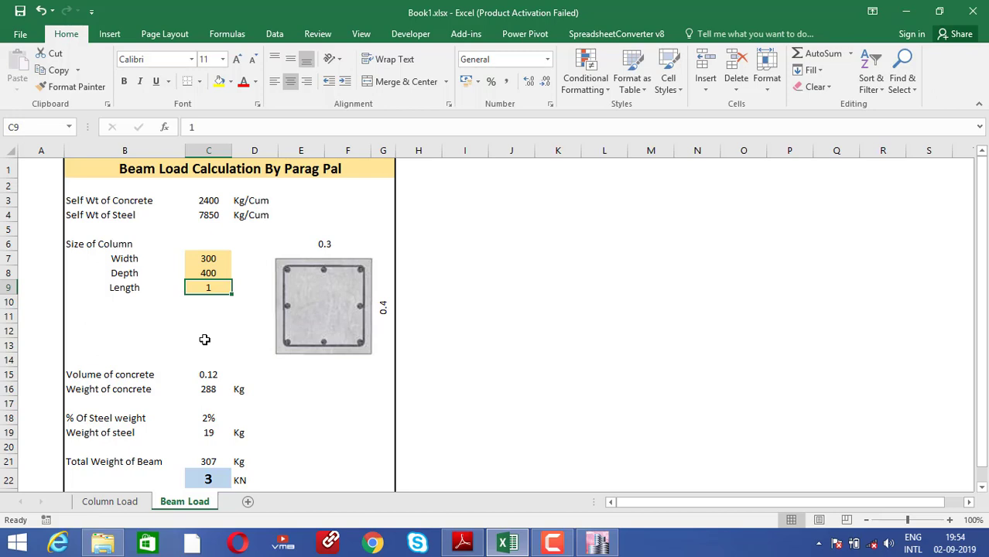
scroll(202, 340, down, 1)
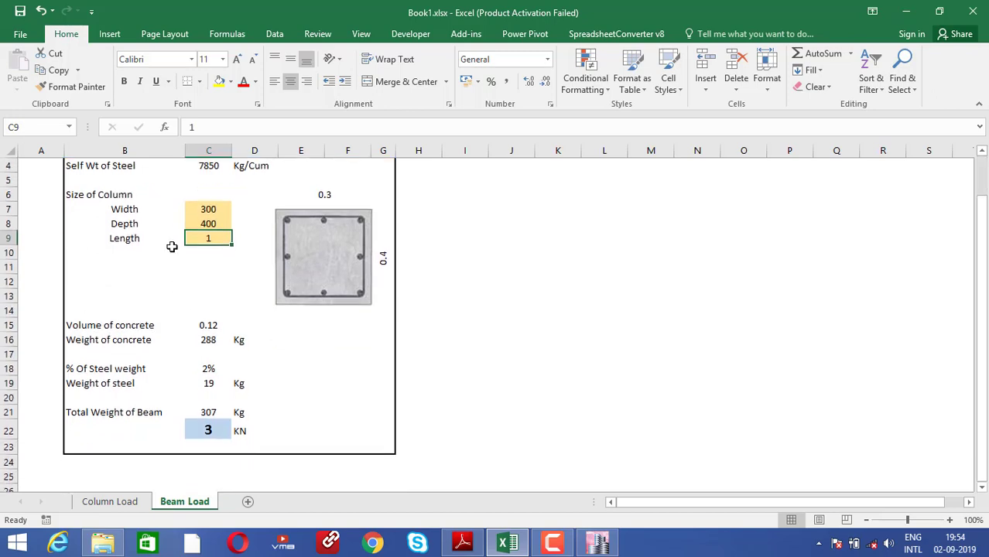
scroll(182, 228, up, 1)
scroll(187, 223, up, 1)
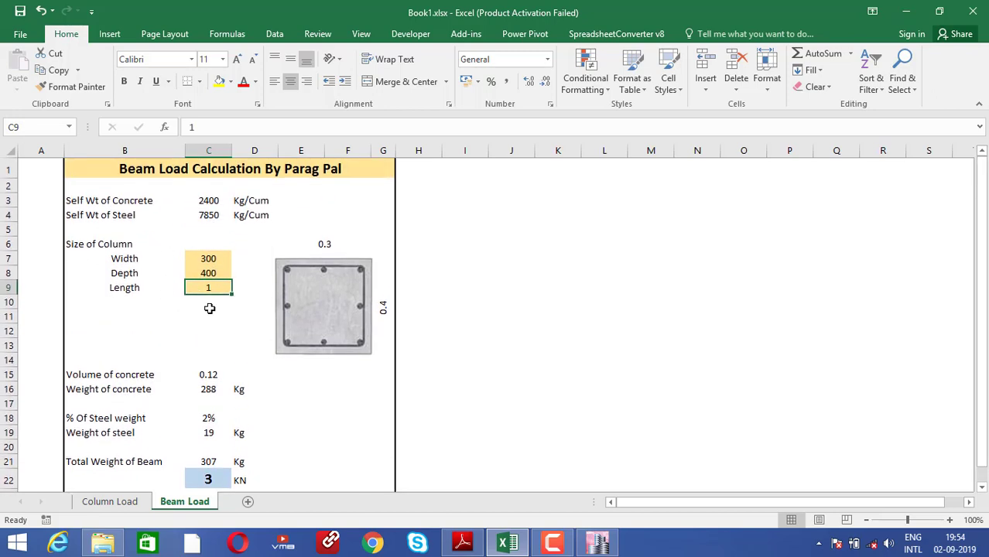
scroll(203, 355, down, 1)
click(200, 369)
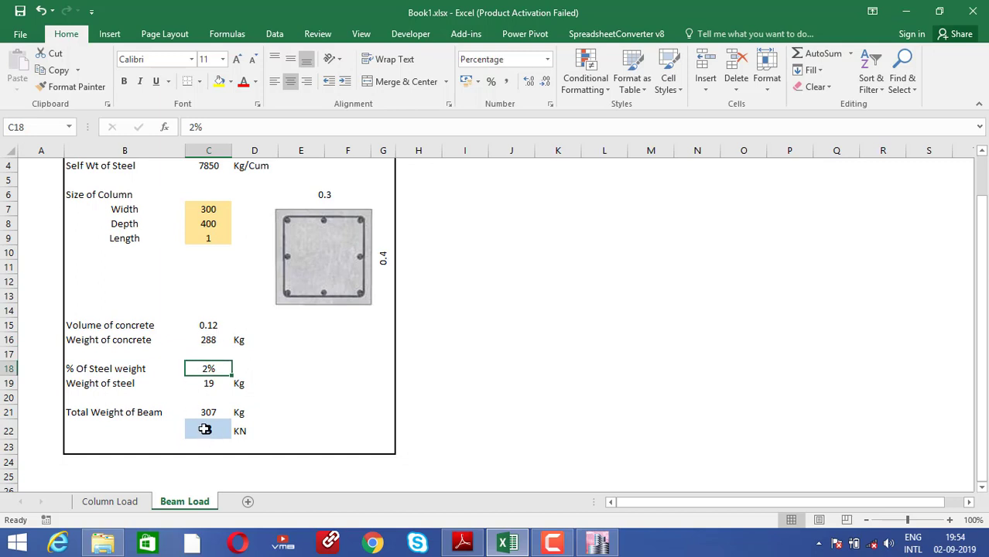
- Check the beam's total weight in kN in Excel and highlight the 15.70 common burnt clay brick weight in the IS 875 PDF
click(205, 431)
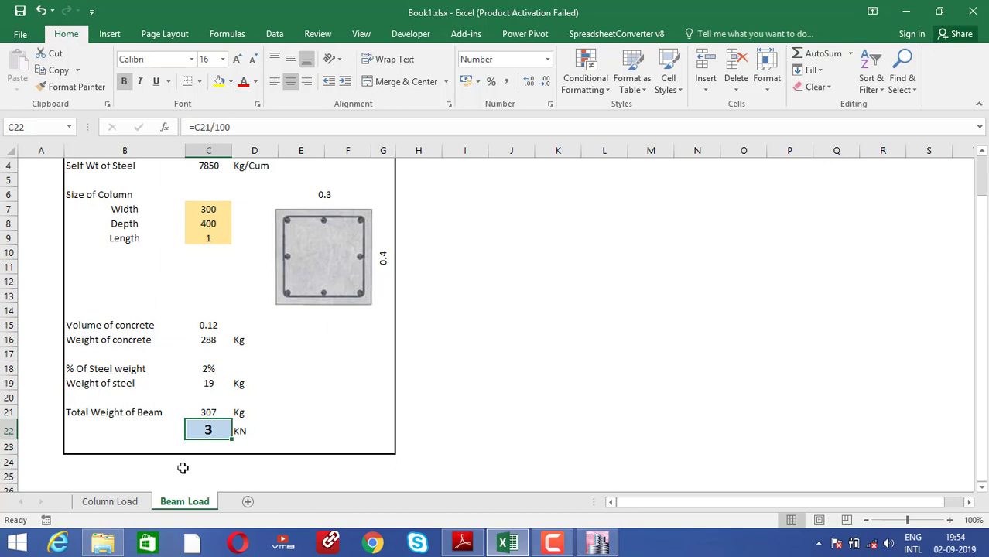
click(588, 545)
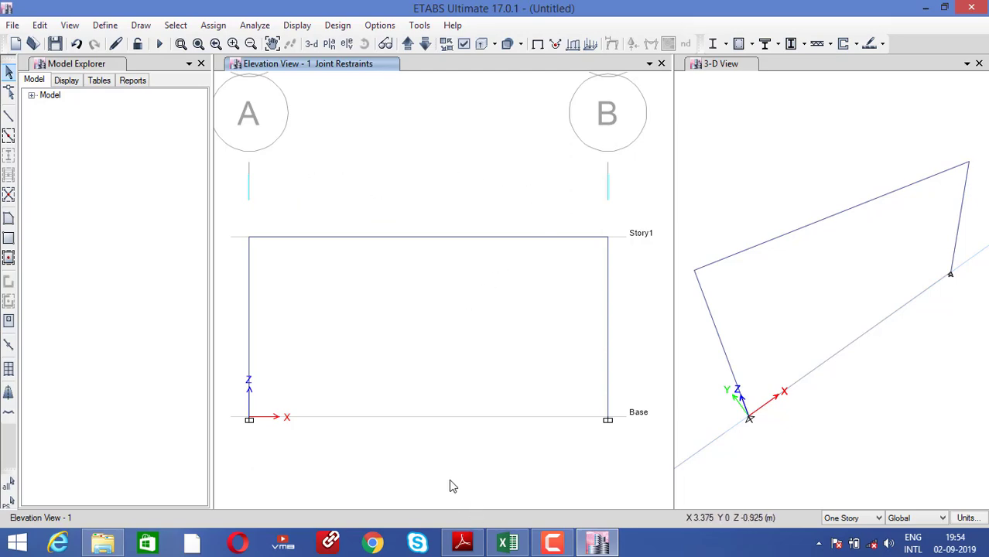
click(463, 543)
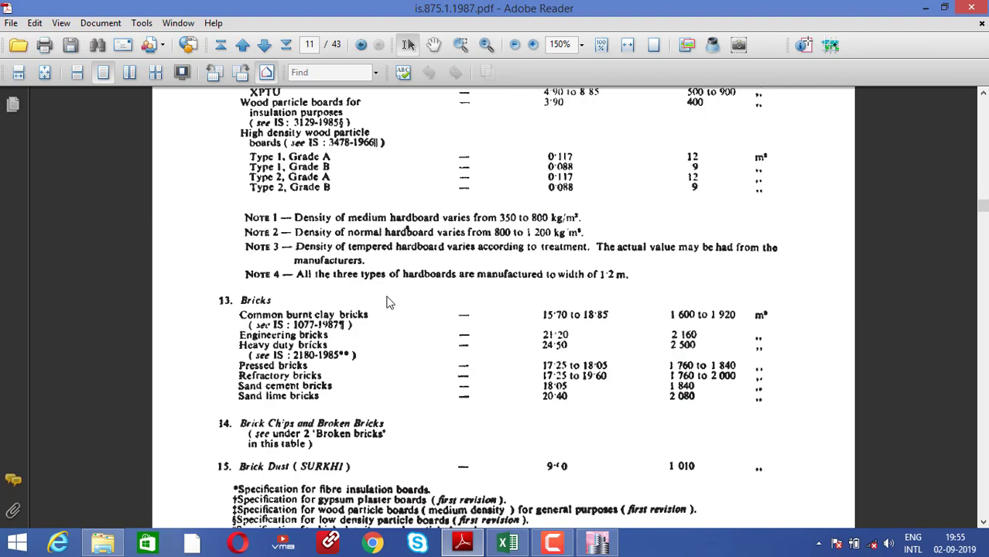
scroll(528, 398, down, 3)
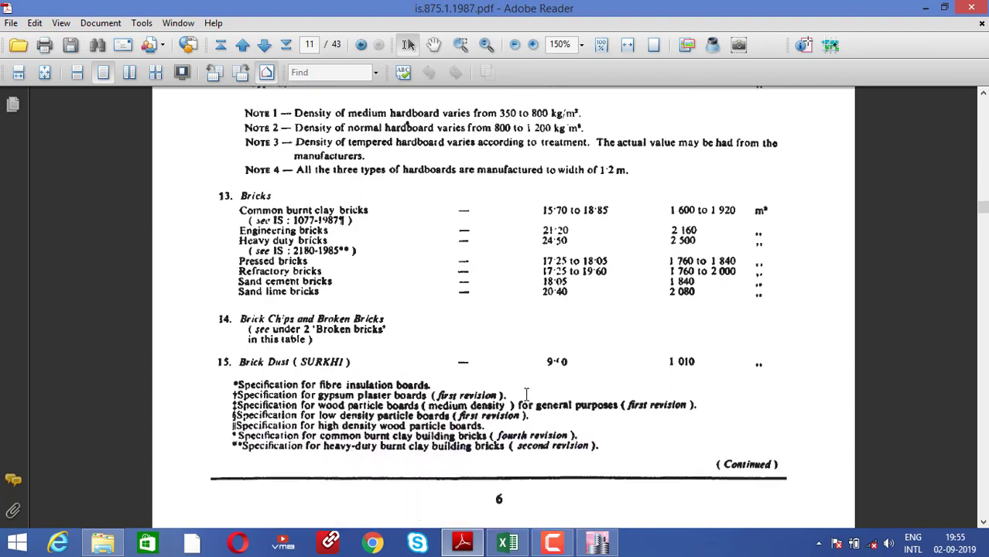
scroll(526, 396, down, 10)
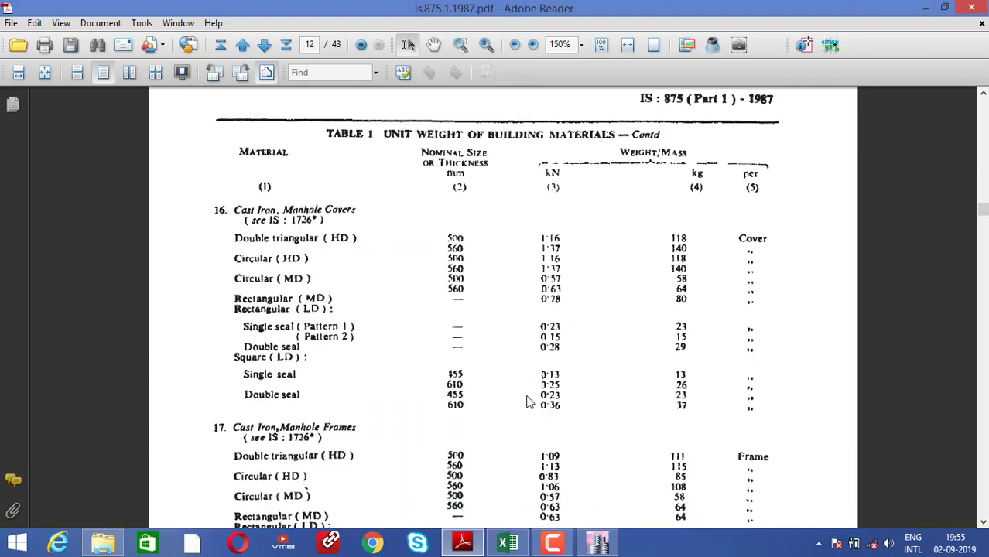
scroll(528, 402, up, 10)
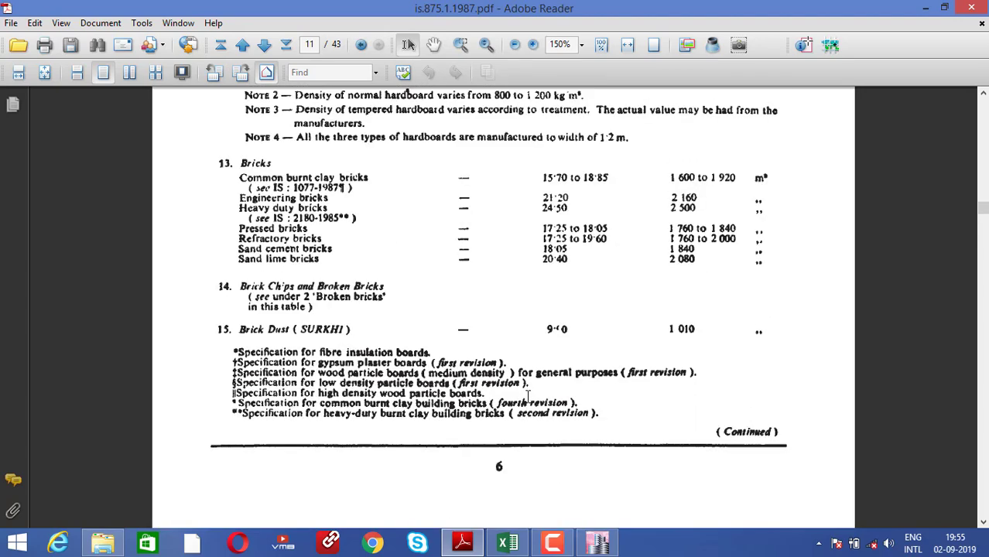
scroll(528, 396, up, 1)
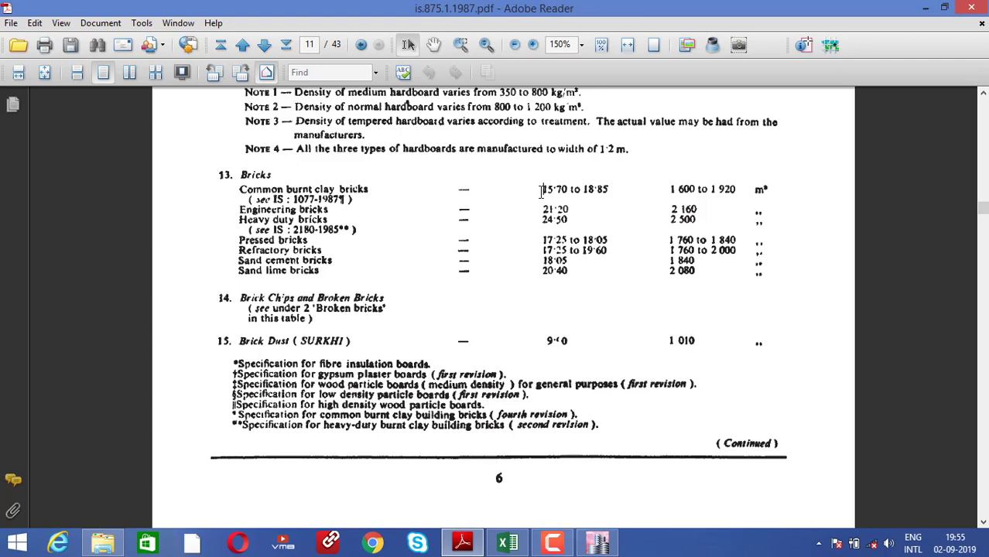
drag(541, 192, 570, 191)
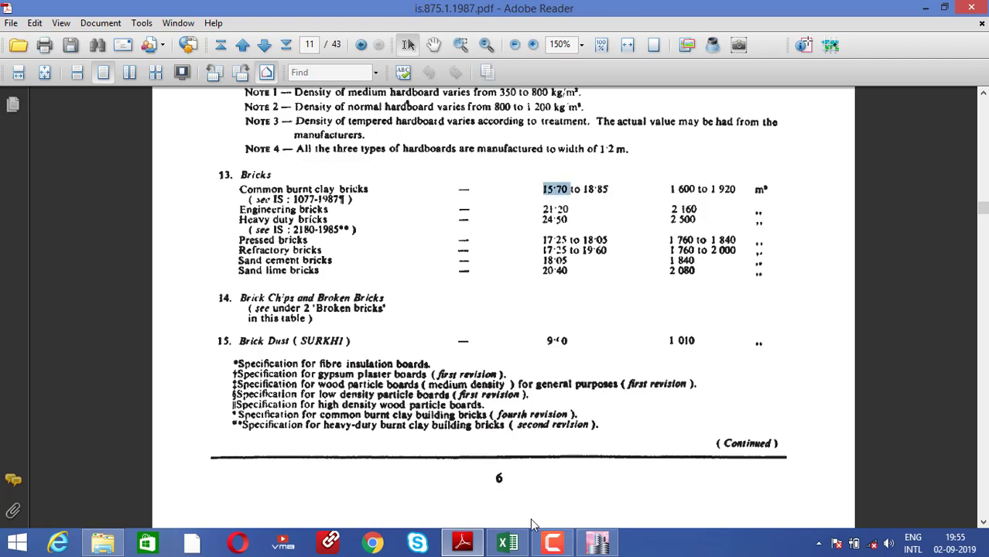
- Switch to the Excel Beam Load sheet and enter =C22+15.70 in cell H22 to add the brick weight to the beam weight
click(508, 543)
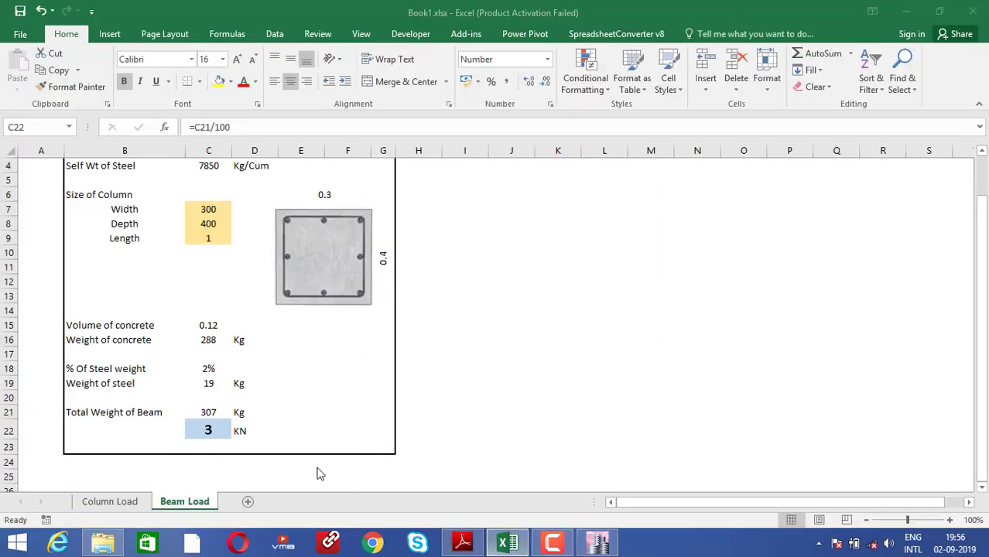
click(285, 449)
click(228, 474)
click(437, 430)
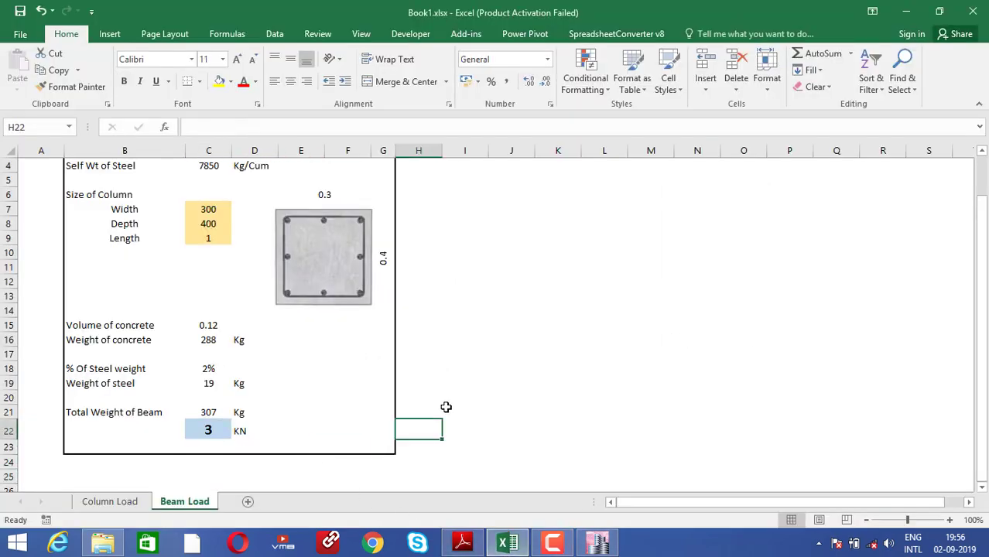
text(=)
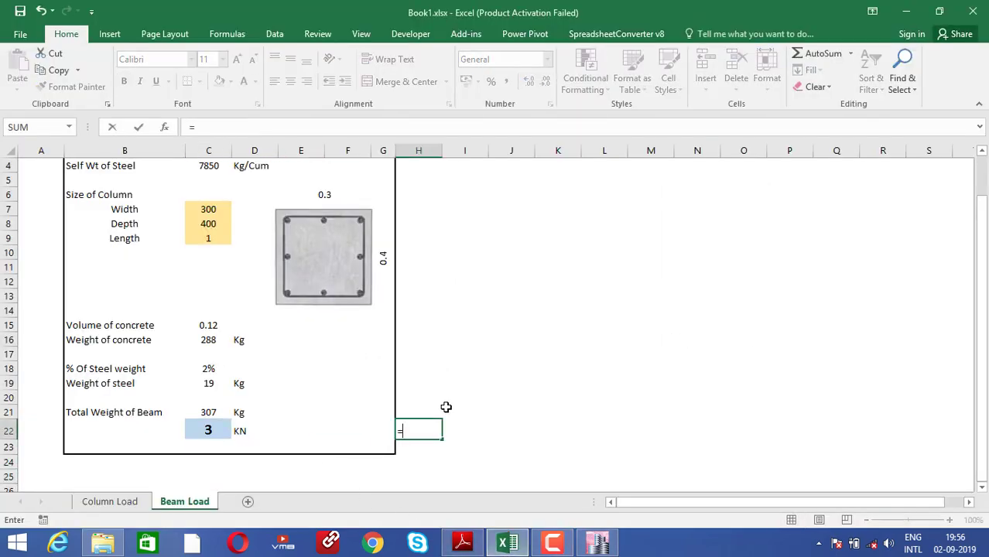
key(Left)
key(Left)
key(Left)
key(Left)
key(Left)
text(+1)
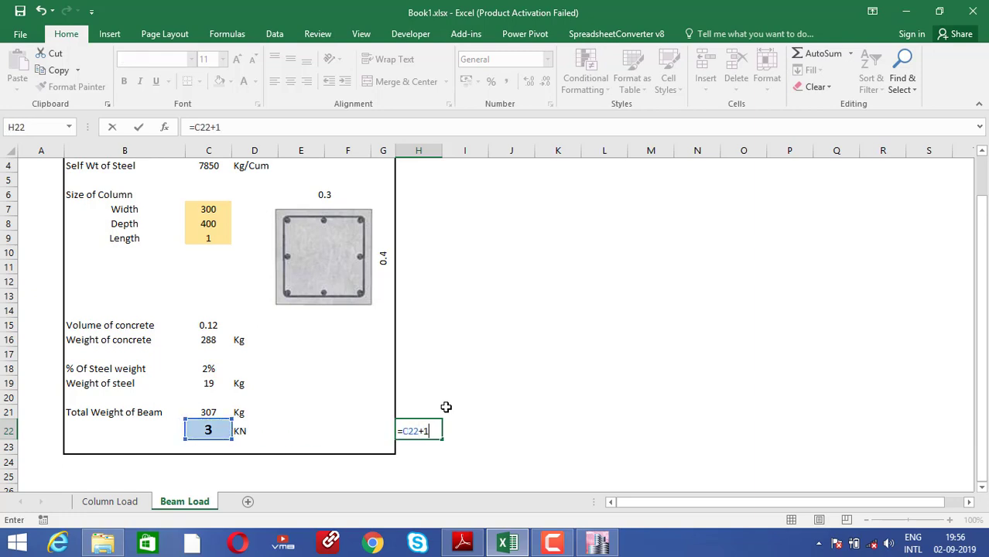
text(5.70)
key(Return)
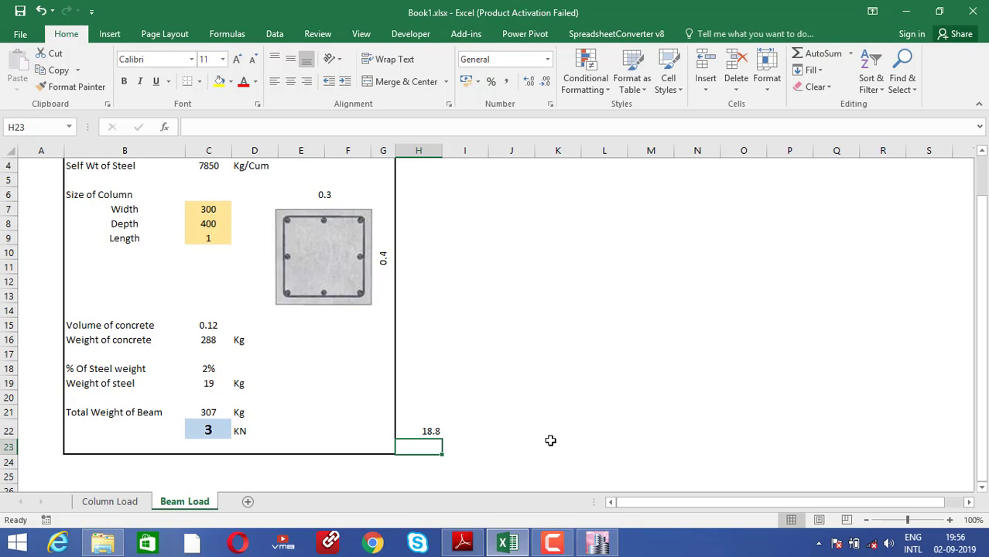
- Switch to ETABS and assign a uniform distributed Dead load of 19 kN/m in the Gravity direction to the Story1 beam
click(598, 541)
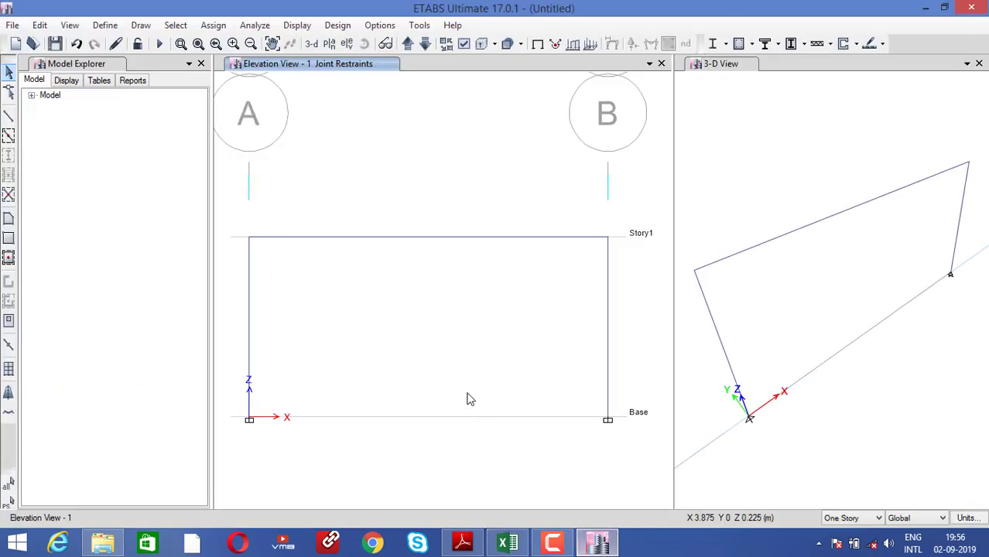
click(317, 237)
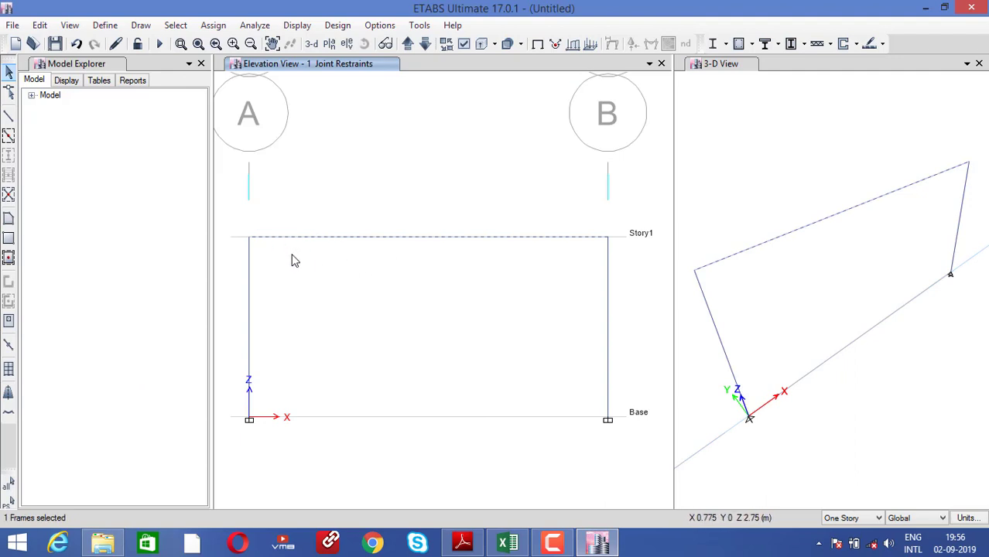
click(217, 28)
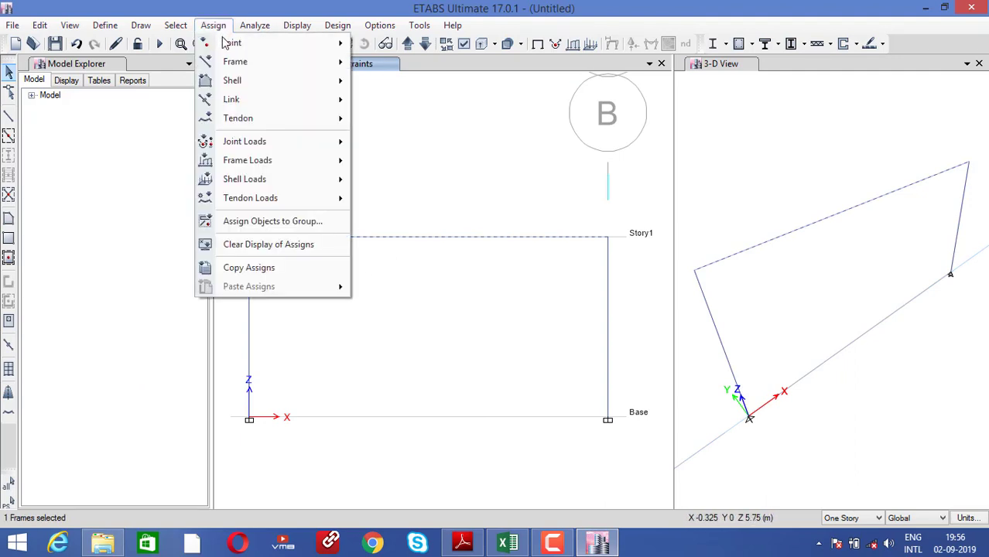
mouse_move(271, 161)
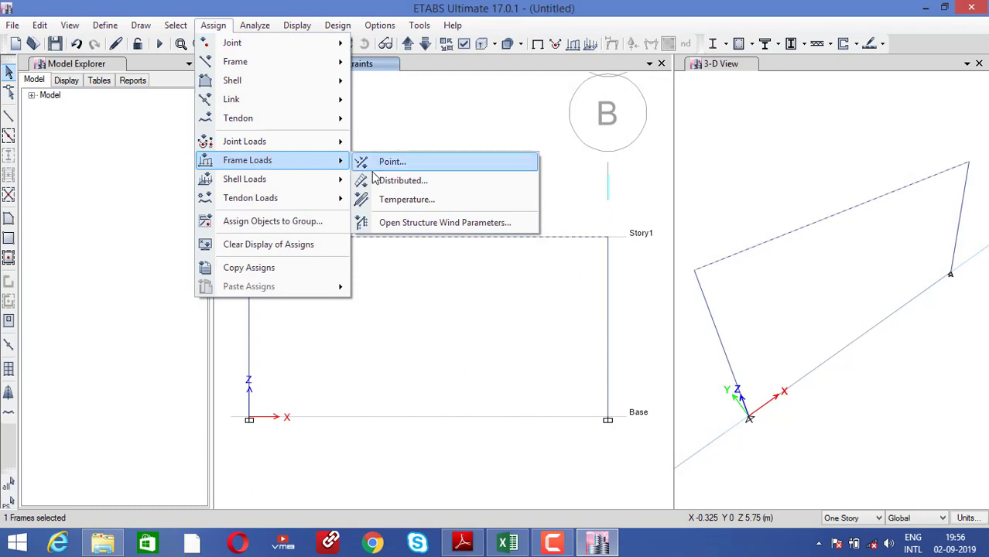
click(403, 181)
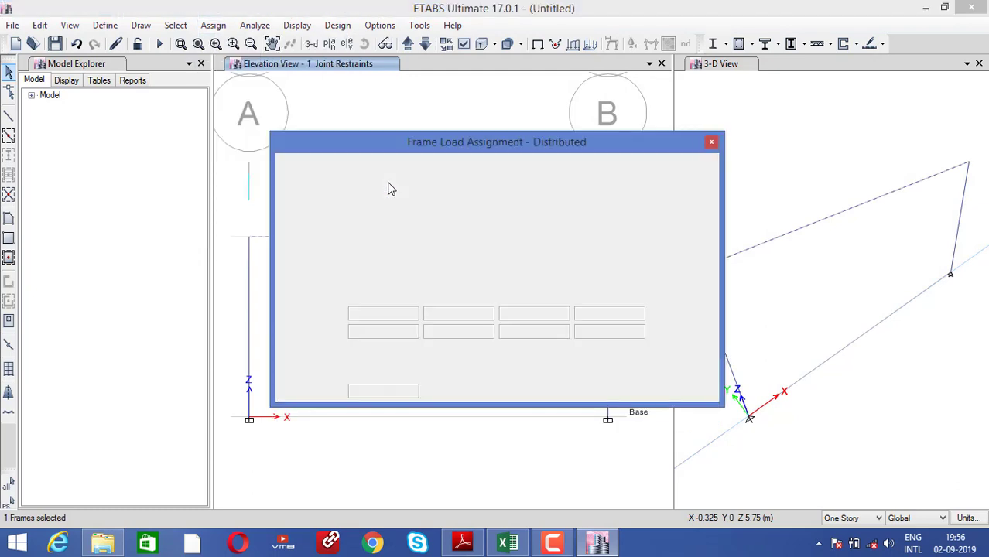
double_click(353, 391)
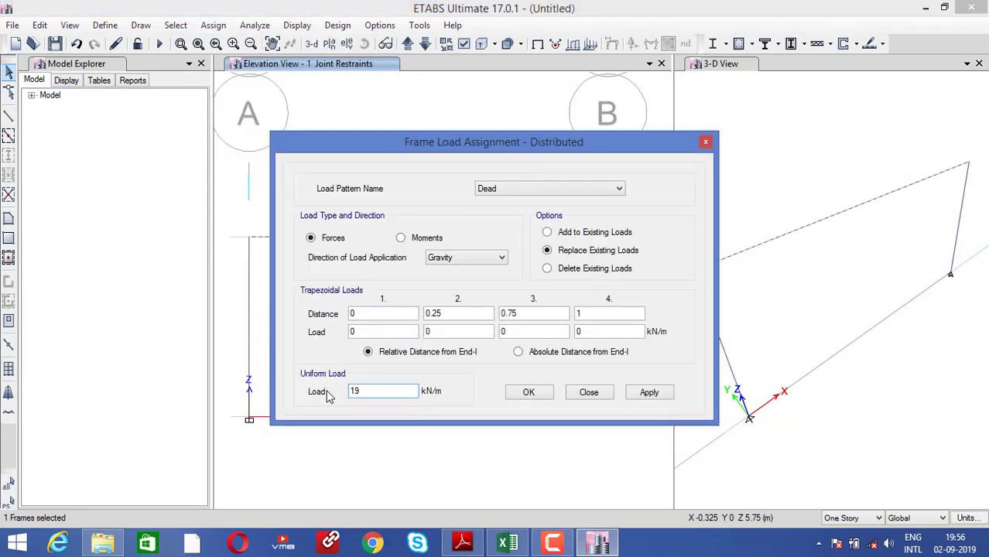
click(647, 395)
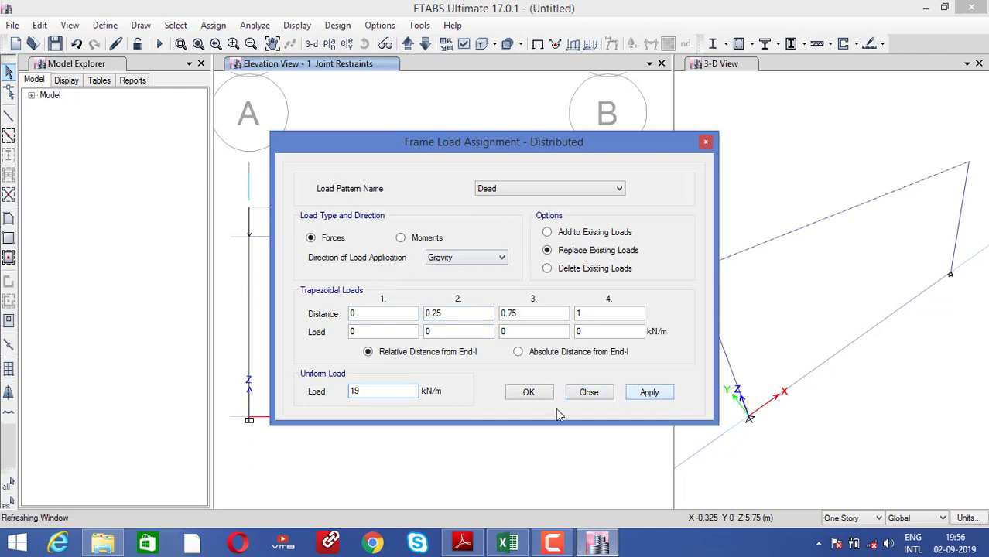
click(528, 392)
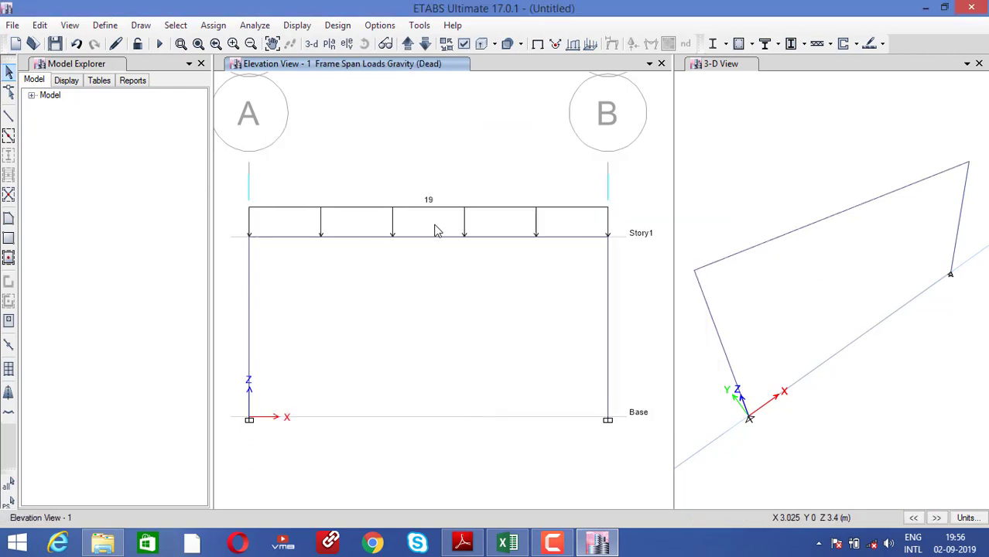
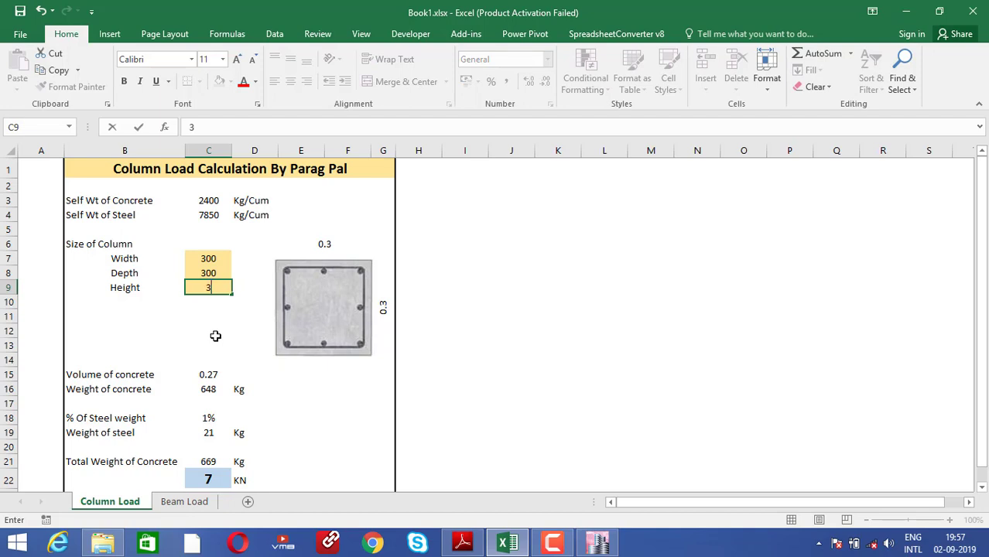
- Set the column height to 3 in the Excel Column Load sheet, check the column's total weight in kN, and return to ETABS
key(Return)
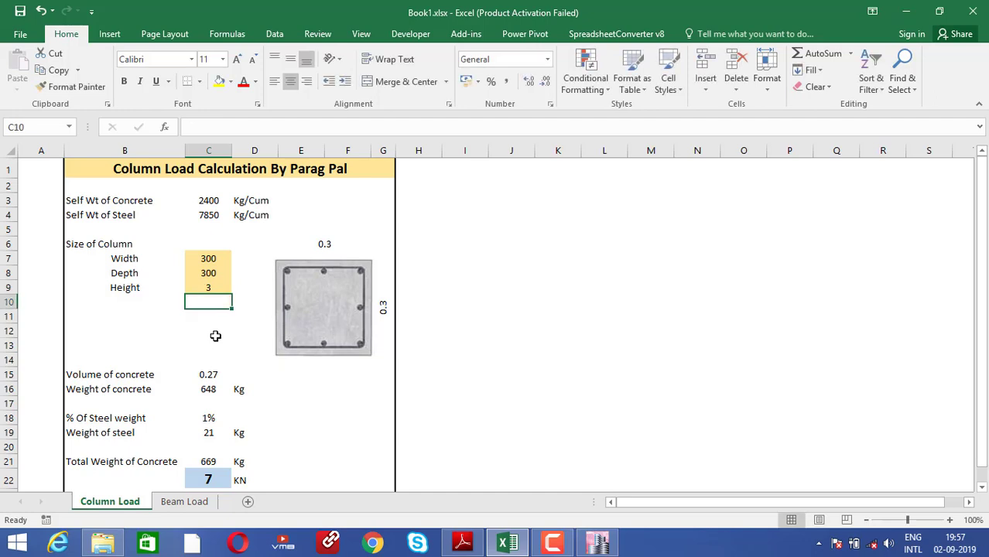
scroll(218, 364, down, 2)
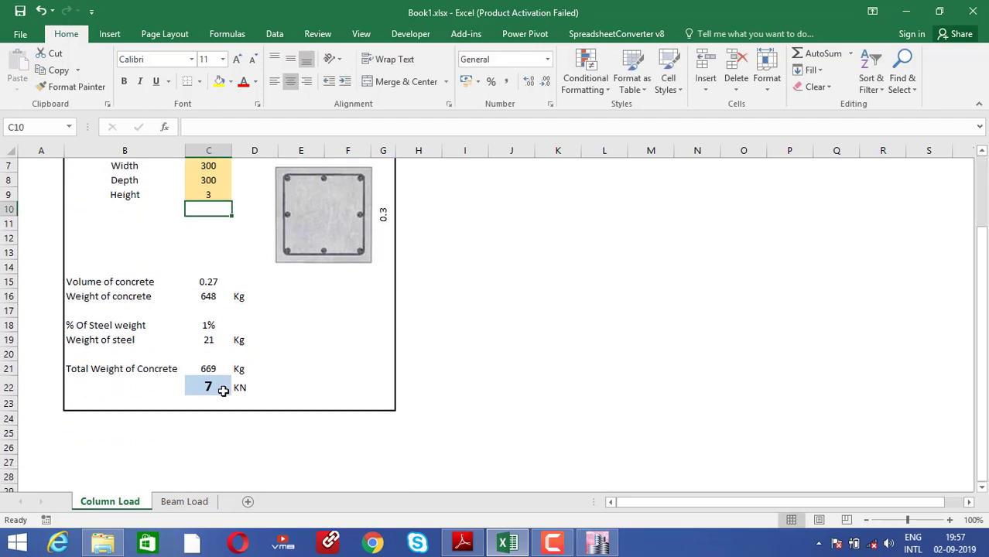
click(223, 390)
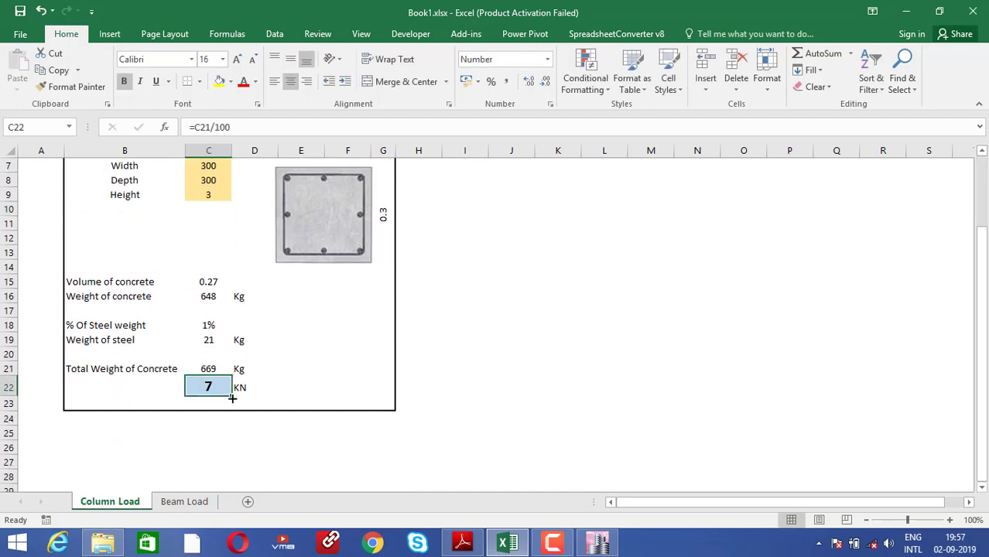
click(912, 10)
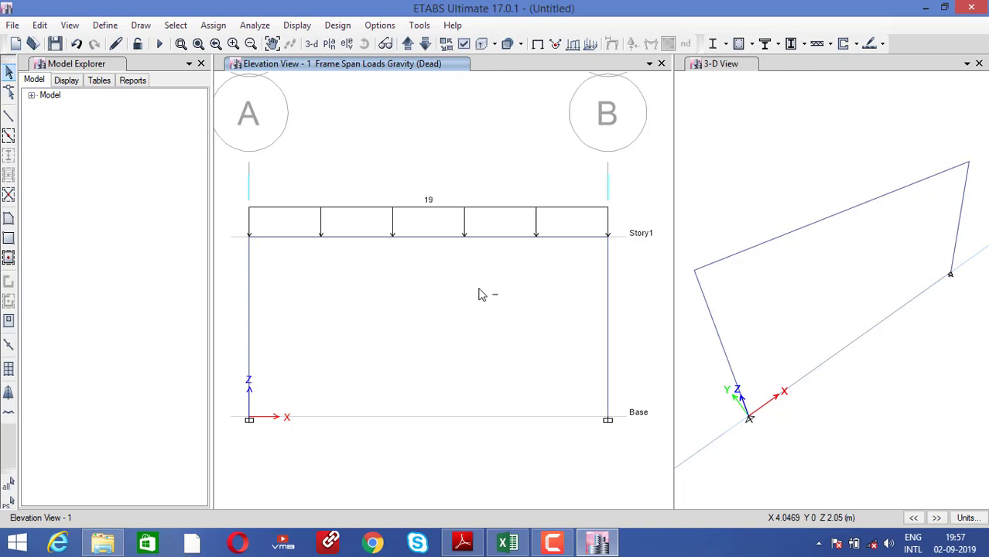
drag(497, 295, 322, 190)
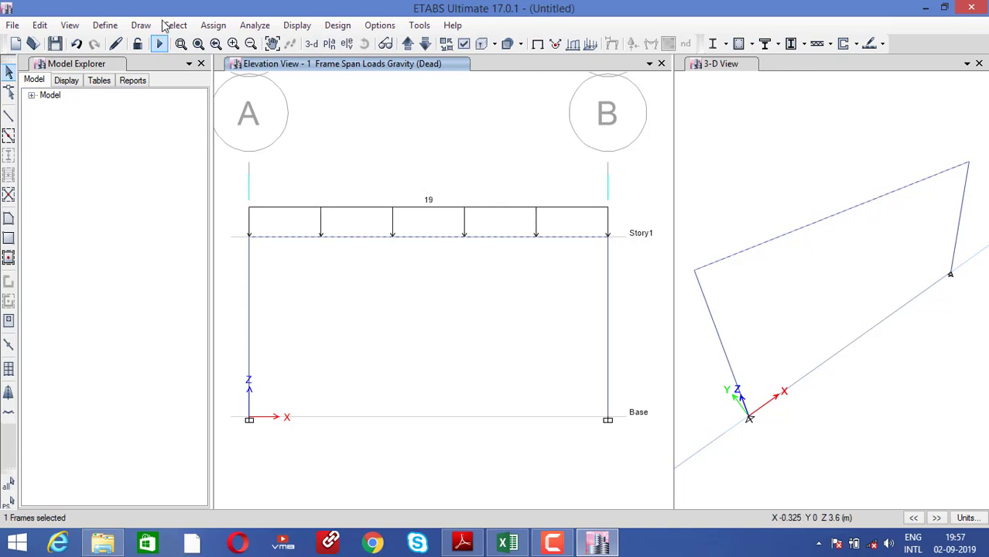
click(212, 24)
mouse_move(262, 145)
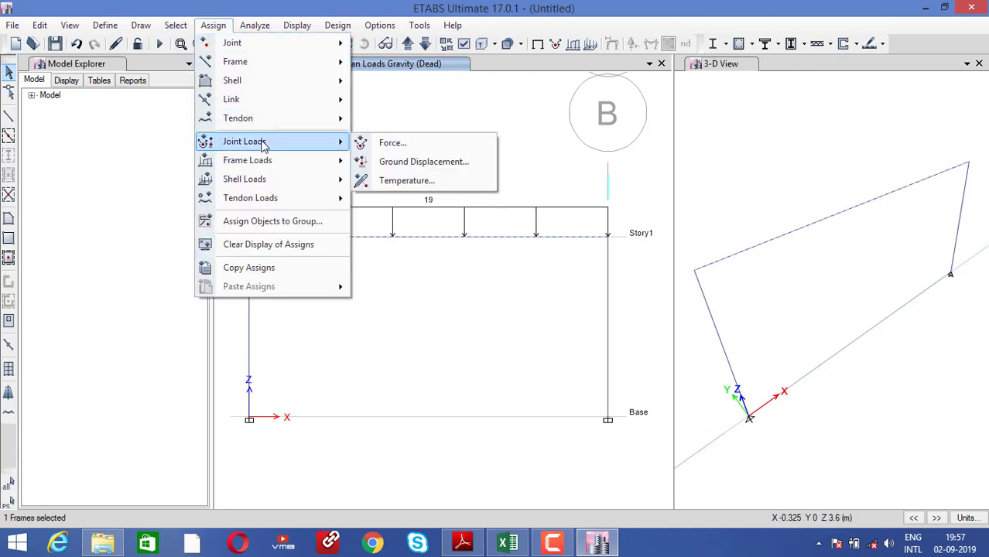
click(376, 331)
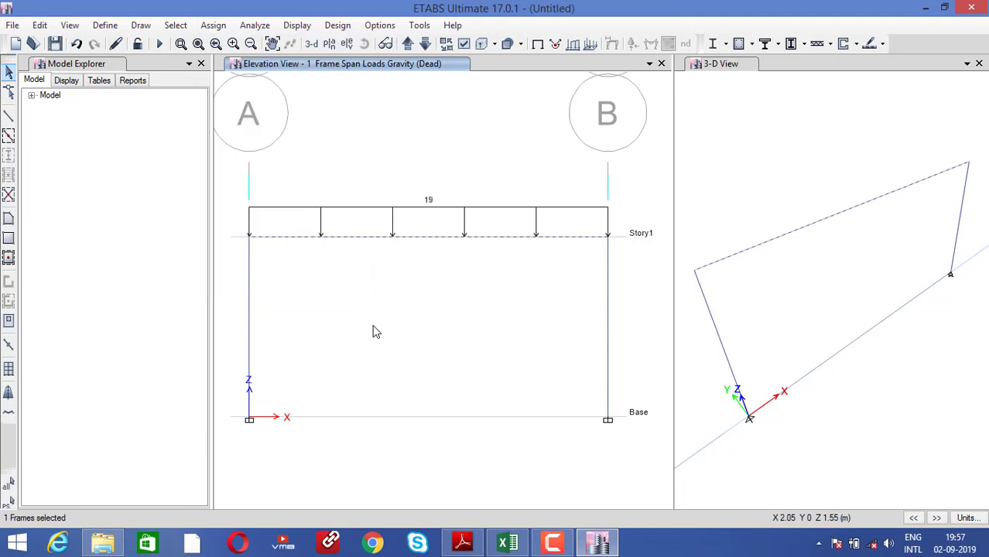
click(288, 261)
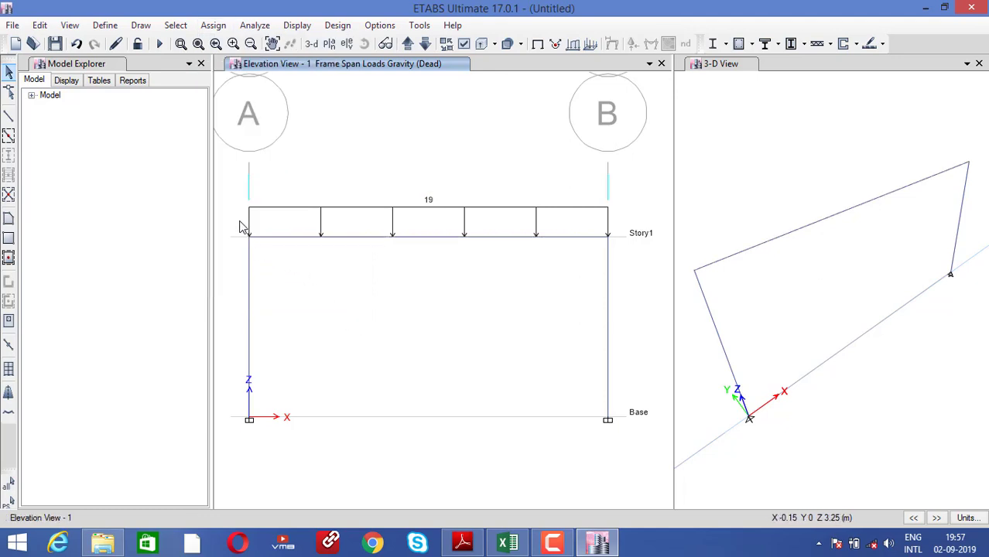
drag(239, 227, 267, 265)
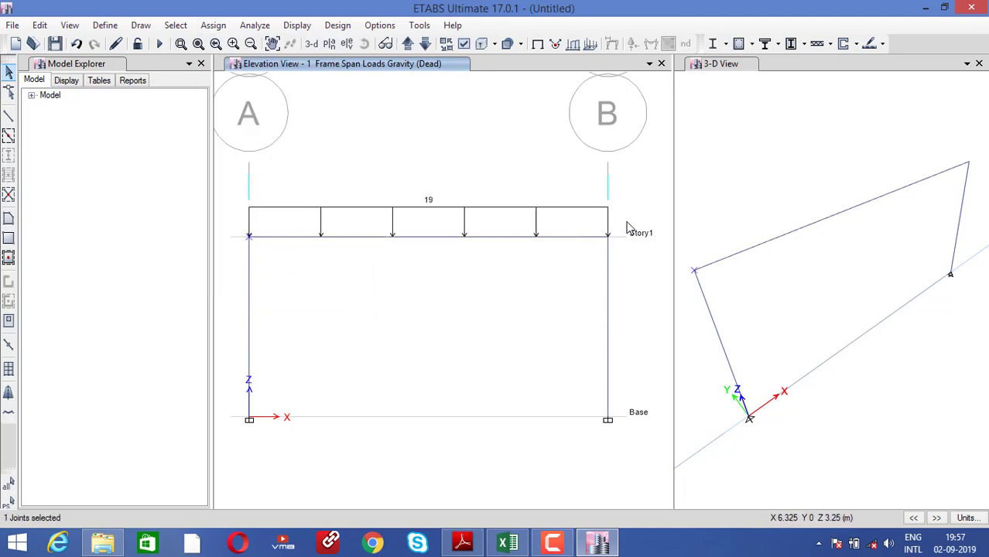
drag(628, 229, 585, 268)
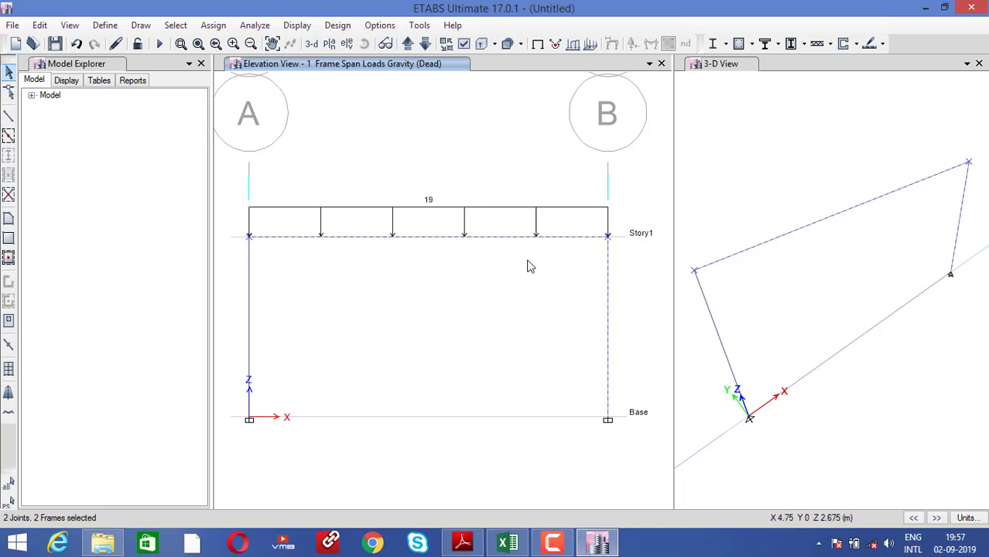
click(384, 274)
- Assign a Dead joint force of -7 kN in the Global Z direction to both Story1 joints
drag(236, 230, 252, 242)
drag(586, 225, 619, 249)
click(213, 24)
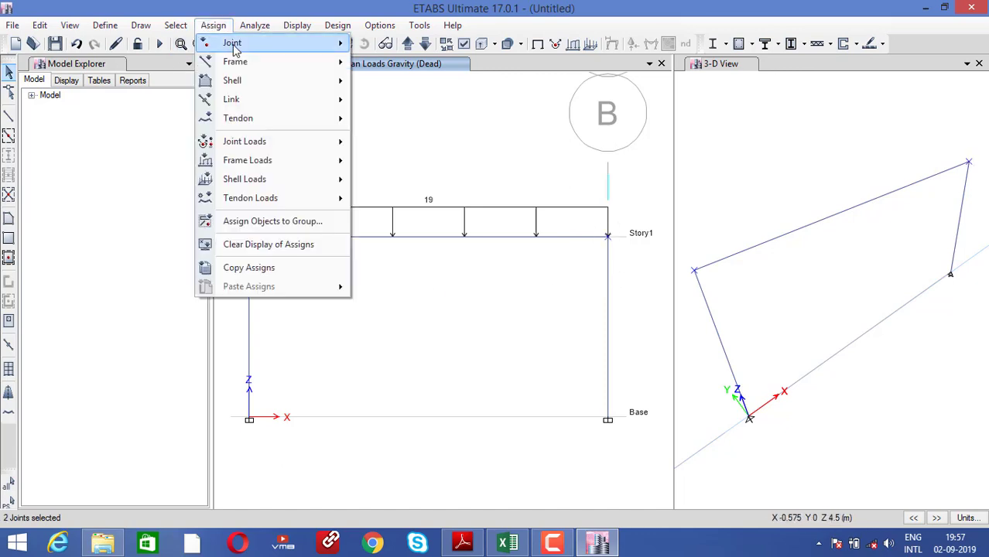
mouse_move(261, 148)
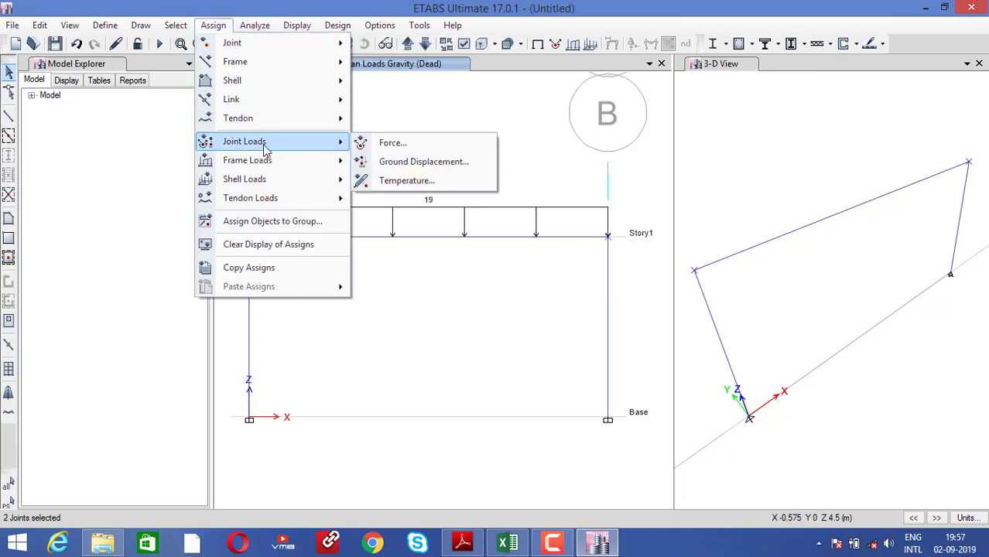
click(387, 143)
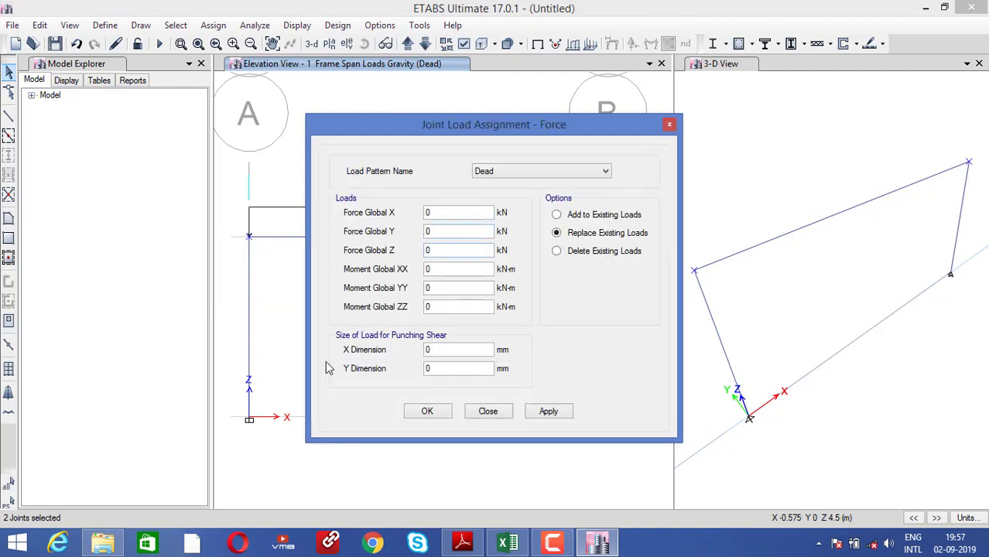
drag(447, 250, 405, 250)
click(551, 411)
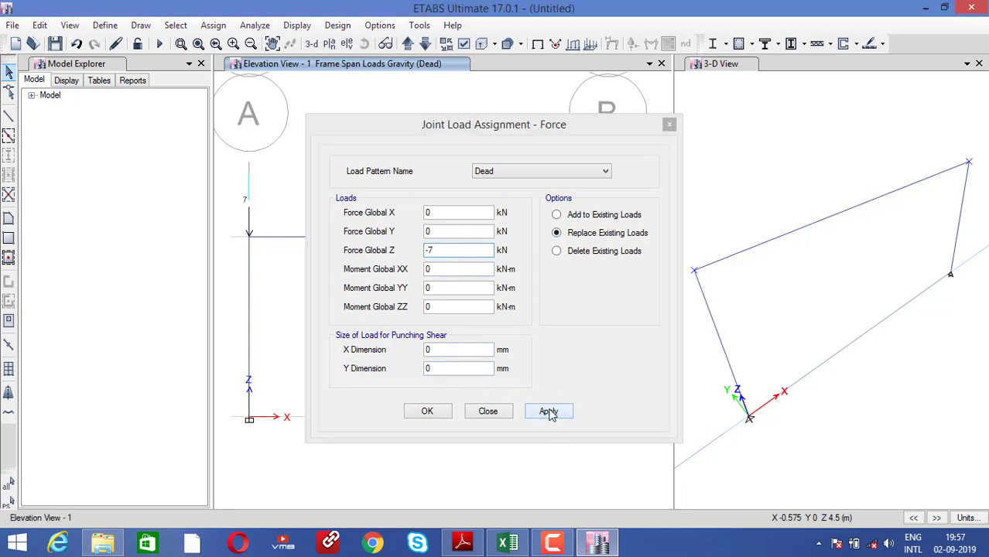
click(435, 414)
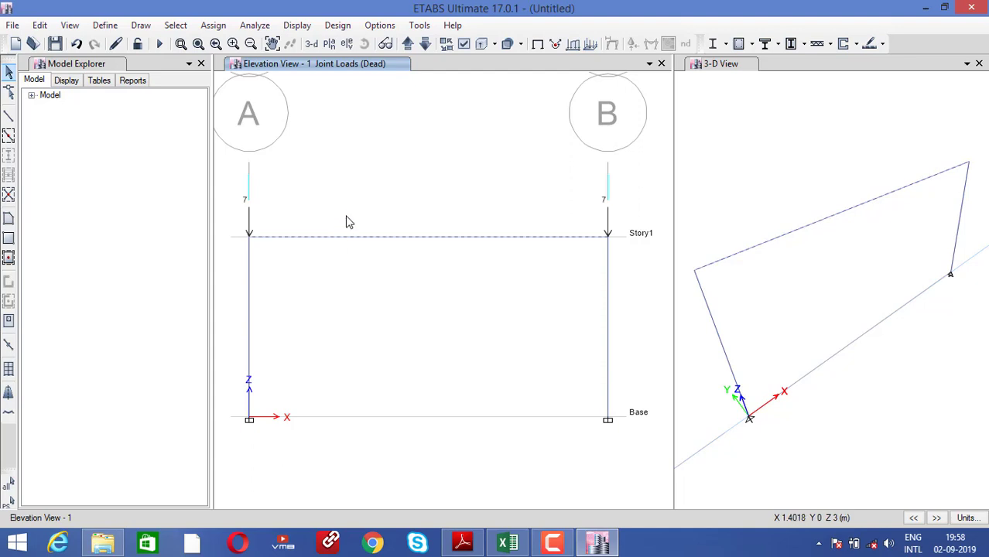
- Replace the Story1 beam's Dead load with a uniform distributed load of 2 kN/m in the Gravity direction
click(340, 237)
click(214, 26)
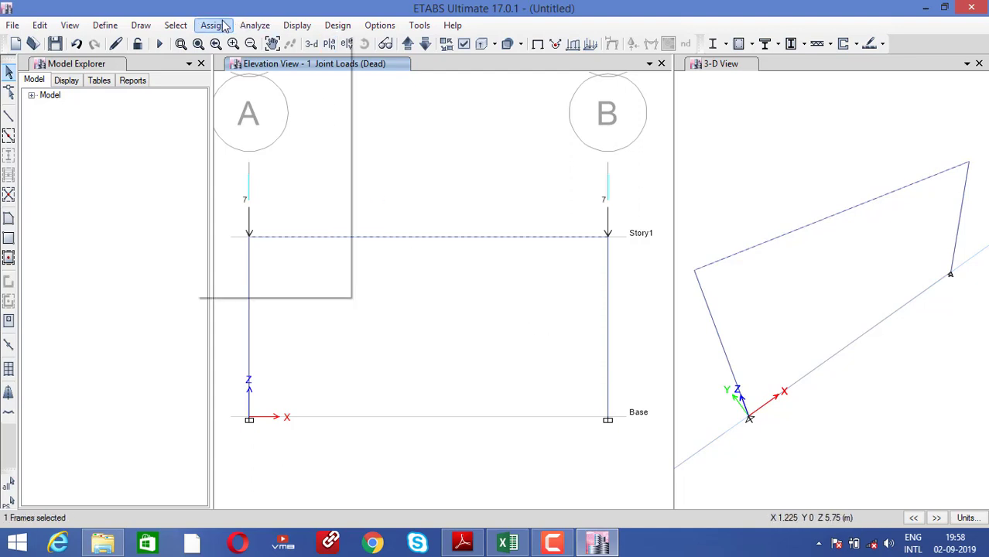
mouse_move(268, 170)
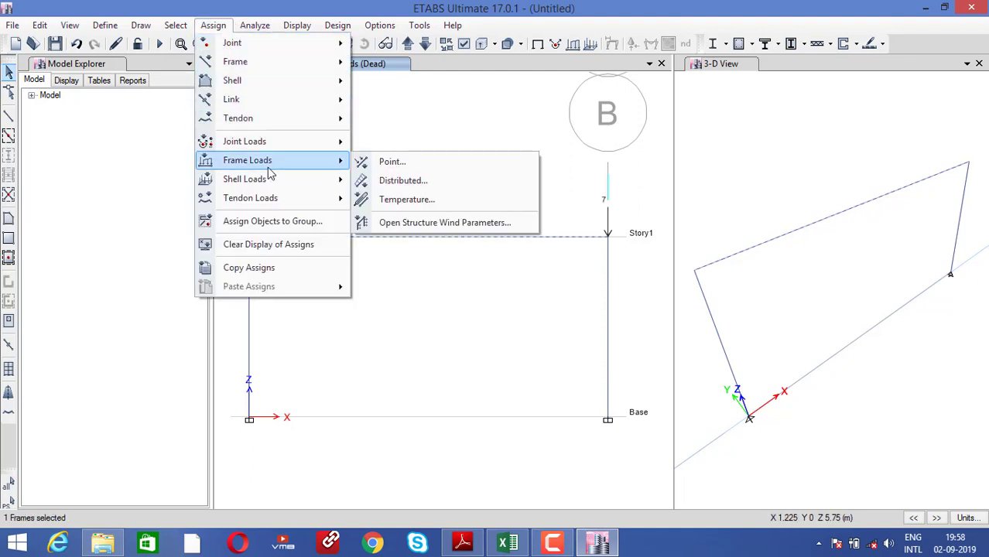
click(406, 181)
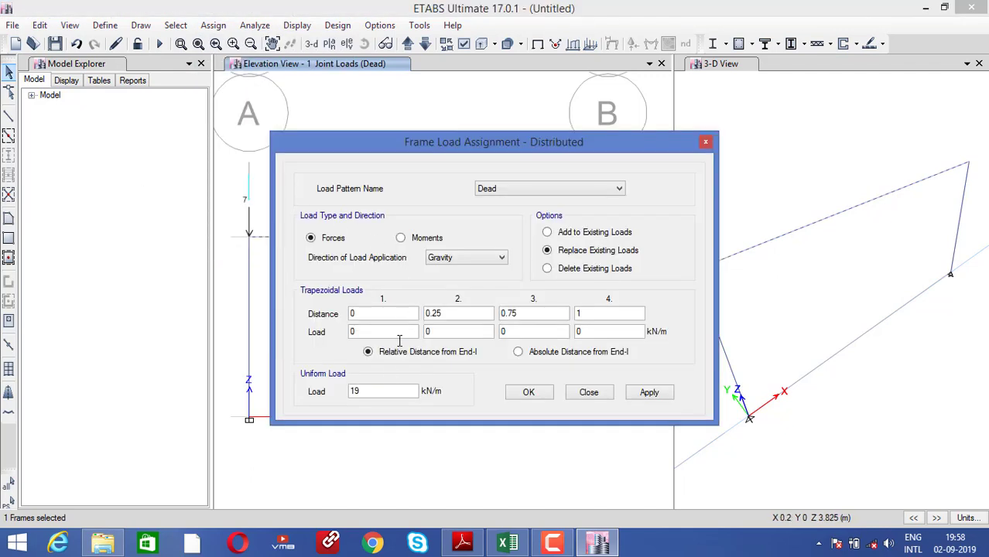
drag(390, 390, 329, 393)
text(2)
click(646, 393)
click(529, 392)
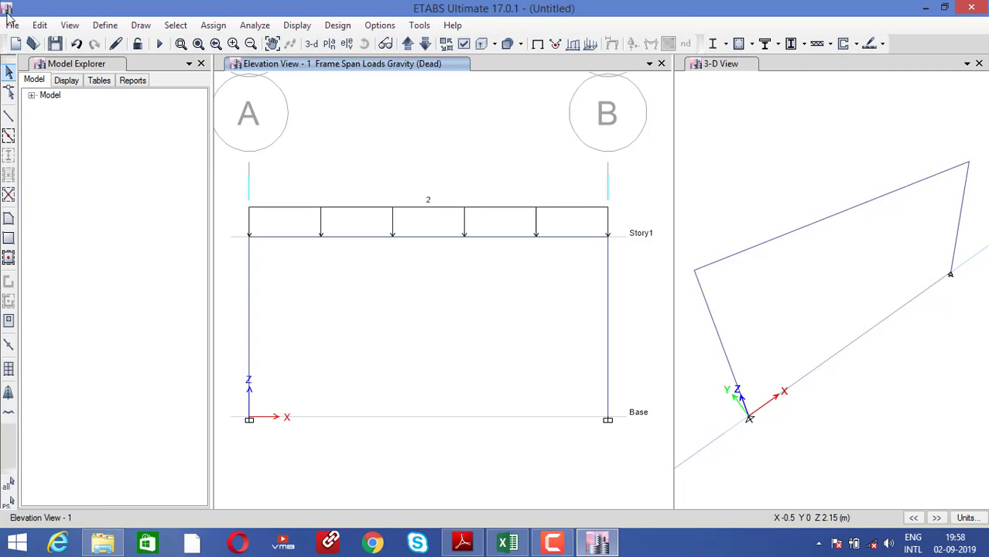
- Examine the cement, plain, prestressed and reinforced concrete unit weights in Table 1 of the IS 875 PDF and return to ETABS
click(463, 541)
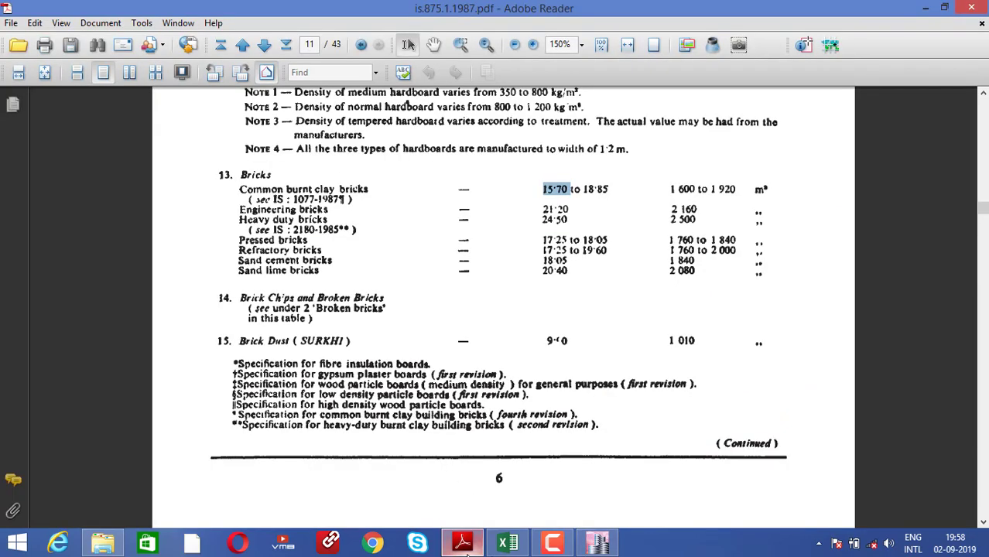
scroll(302, 297, down, 5)
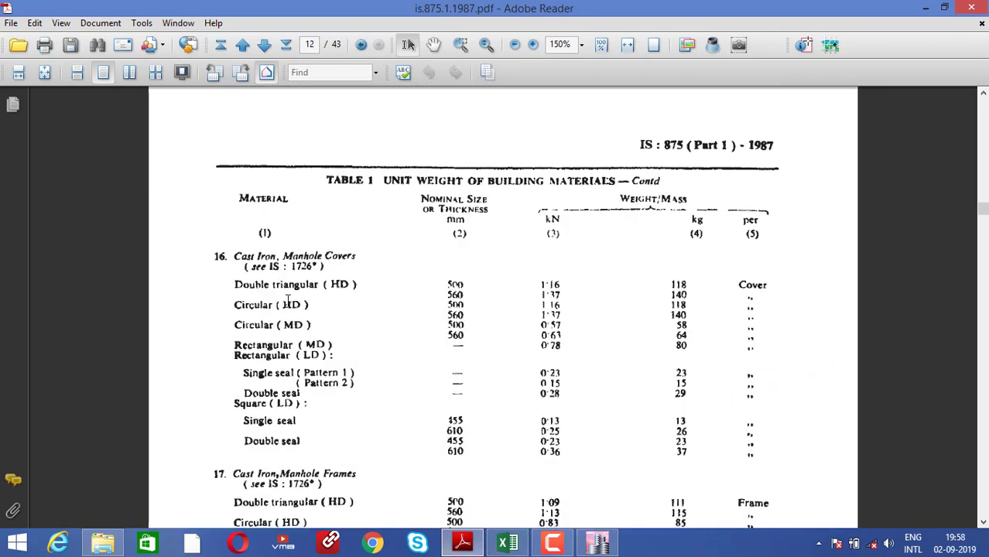
scroll(360, 338, down, 5)
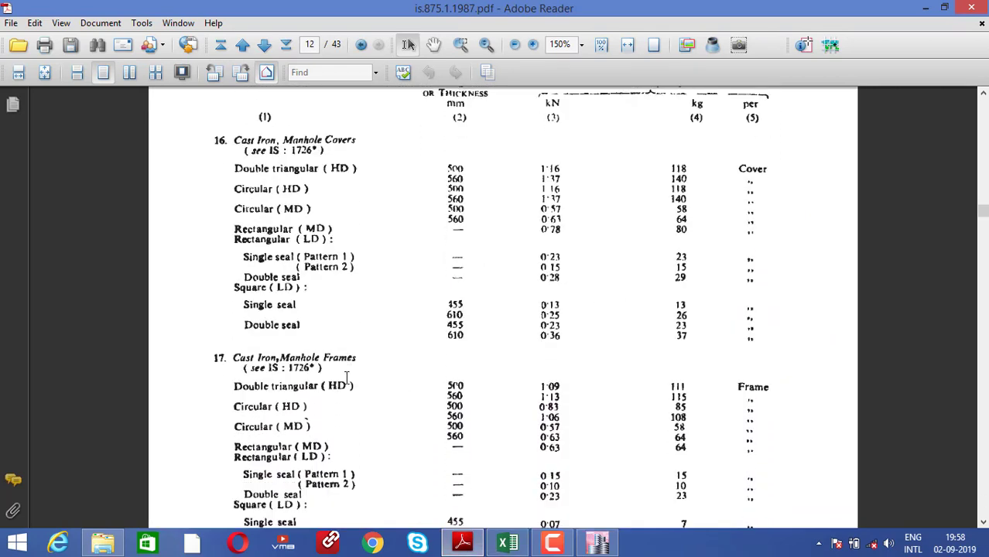
scroll(325, 396, down, 2)
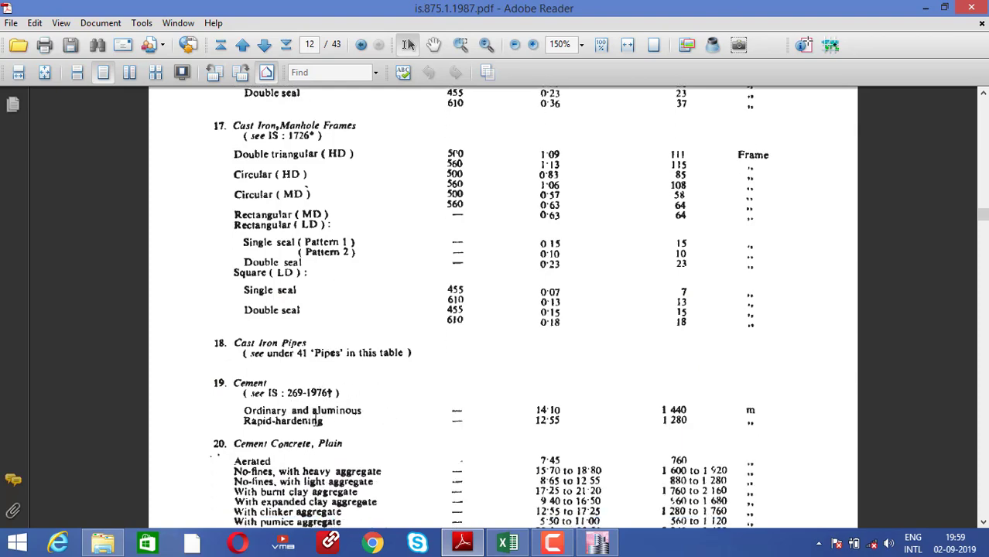
scroll(357, 410, down, 1)
scroll(358, 413, down, 8)
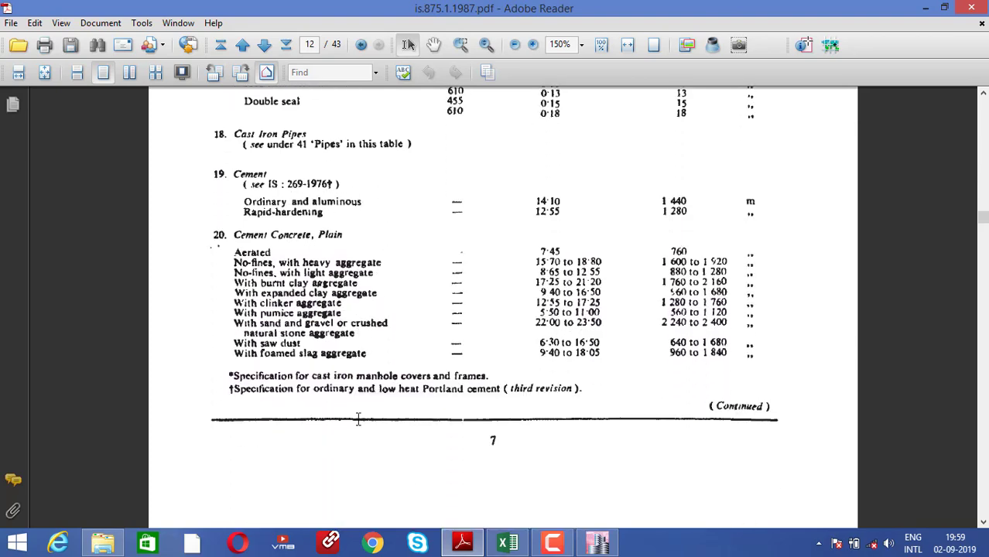
scroll(359, 428, down, 2)
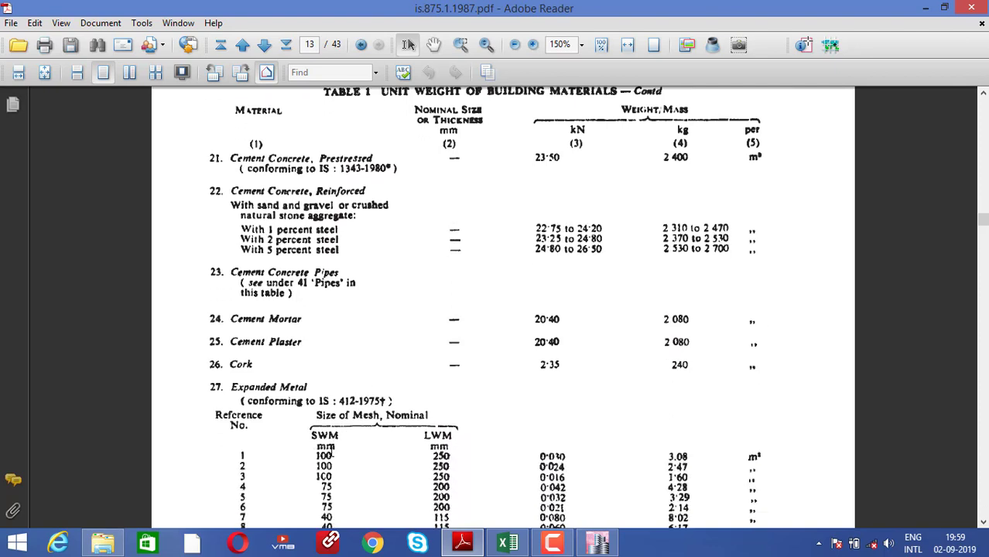
scroll(326, 451, down, 5)
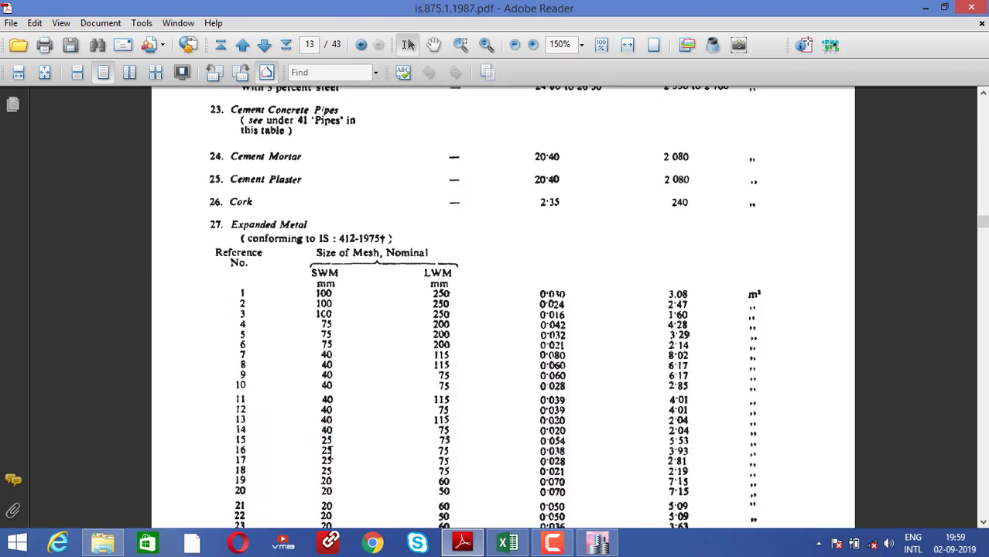
scroll(328, 452, up, 1)
click(598, 542)
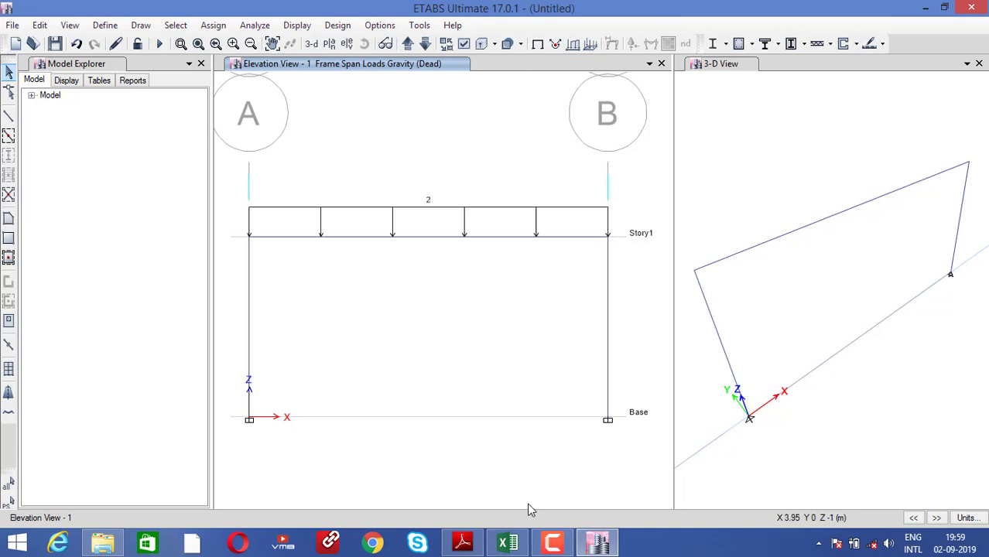
- Switch to the IS 875 PDF, examine the glass, gypsum, iron, lime and masonry unit weights in Table 1, and return to ETABS
click(462, 542)
scroll(324, 396, down, 10)
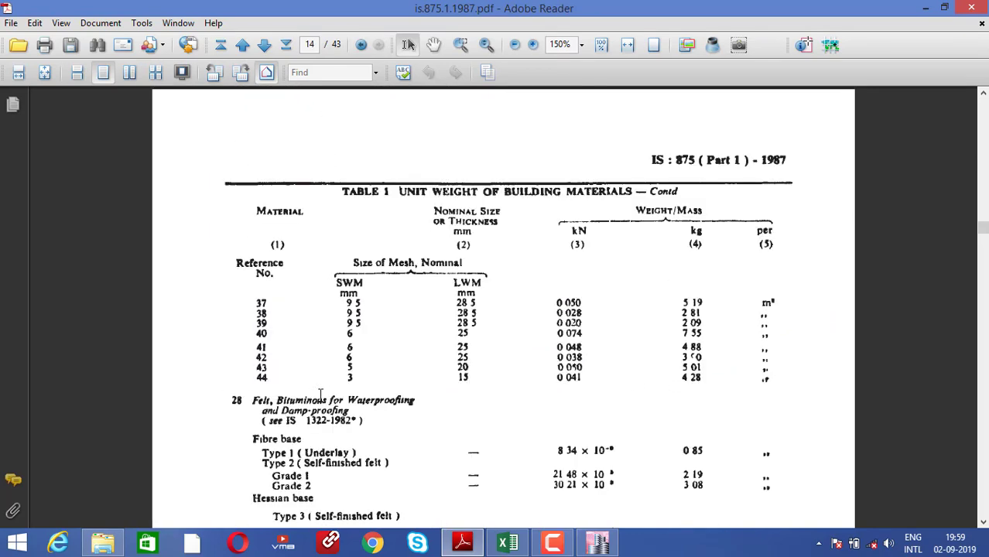
scroll(320, 396, down, 5)
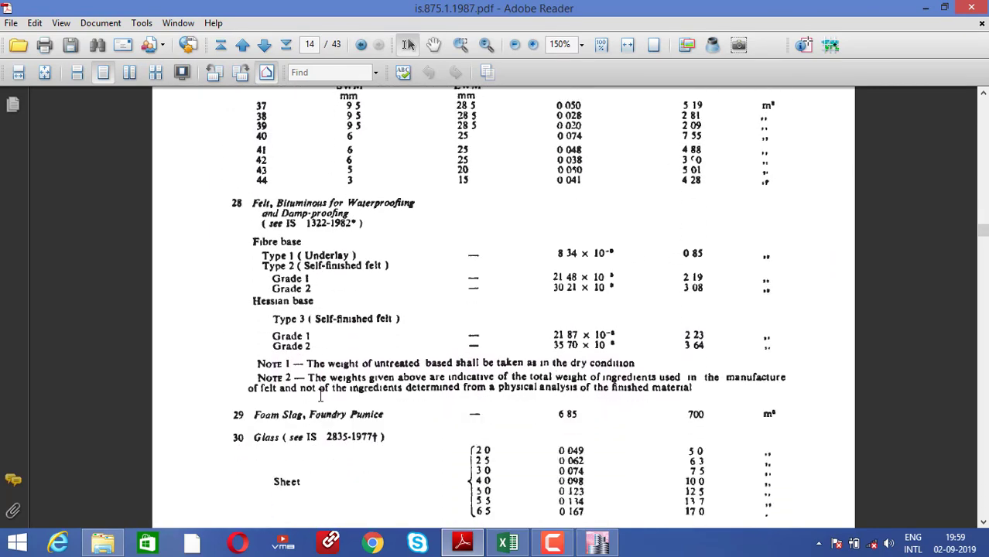
scroll(320, 397, down, 7)
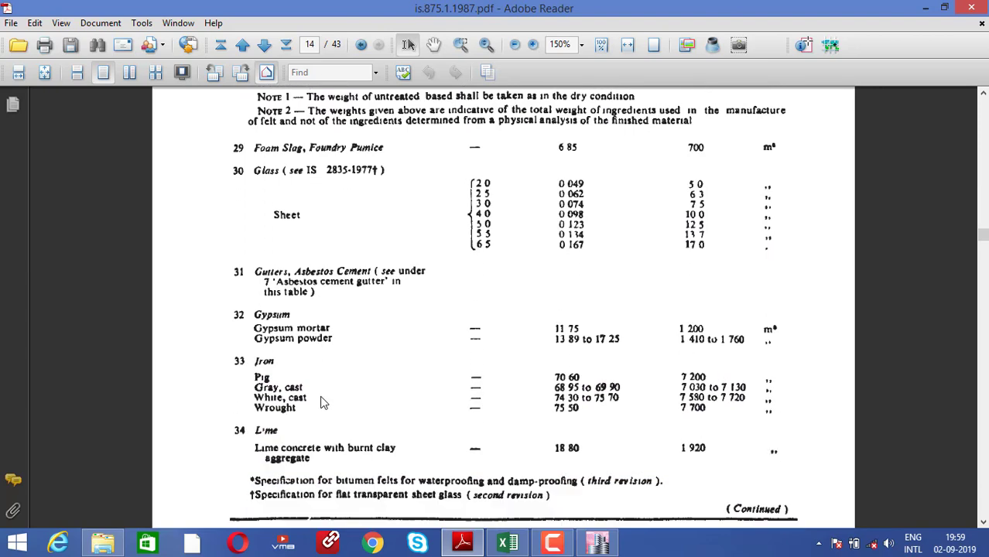
scroll(323, 402, down, 2)
scroll(288, 288, up, 3)
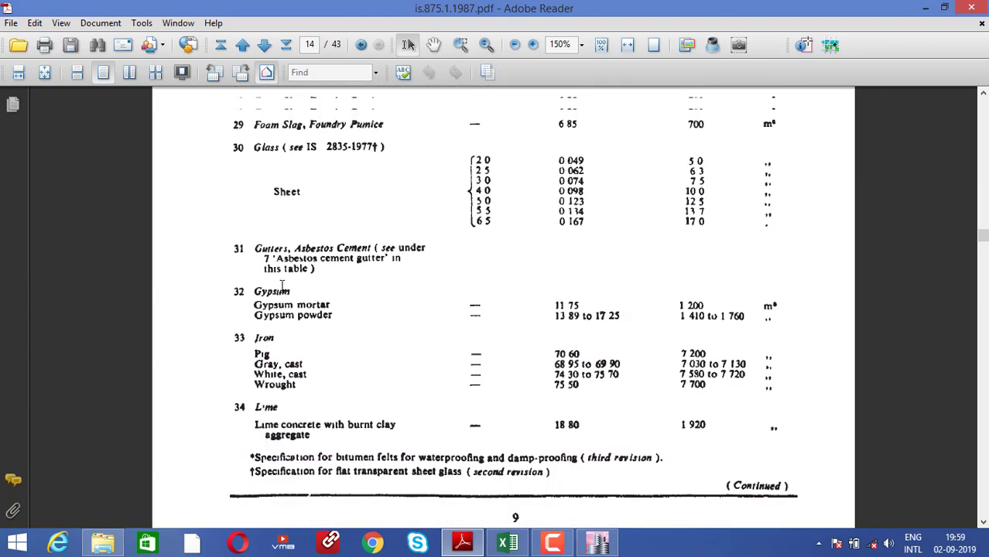
scroll(288, 288, up, 1)
scroll(287, 294, down, 6)
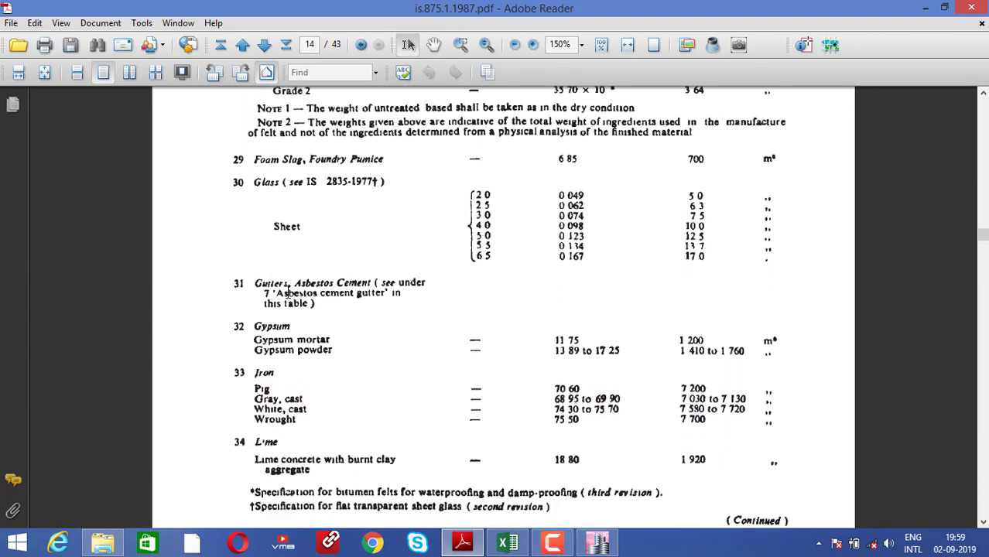
scroll(288, 300, down, 12)
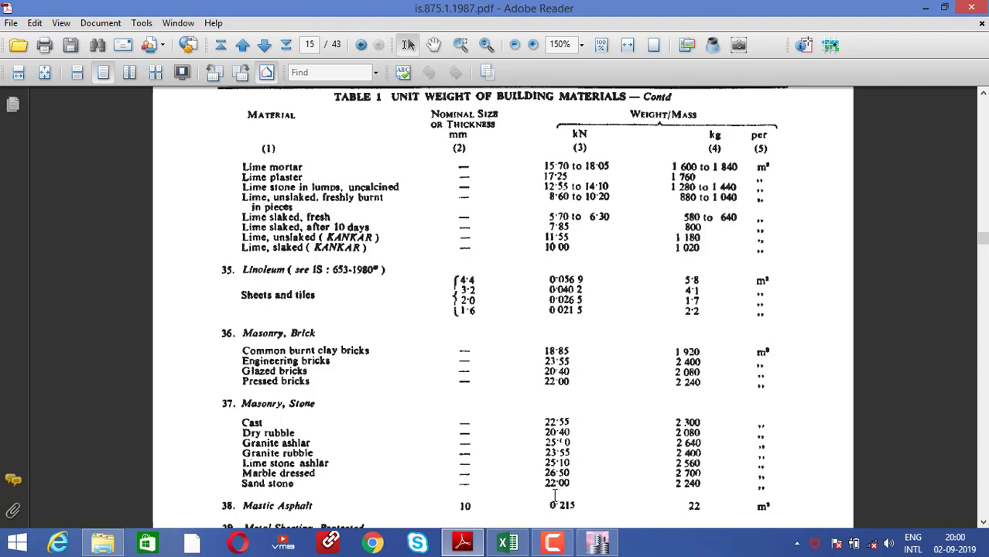
scroll(554, 495, down, 4)
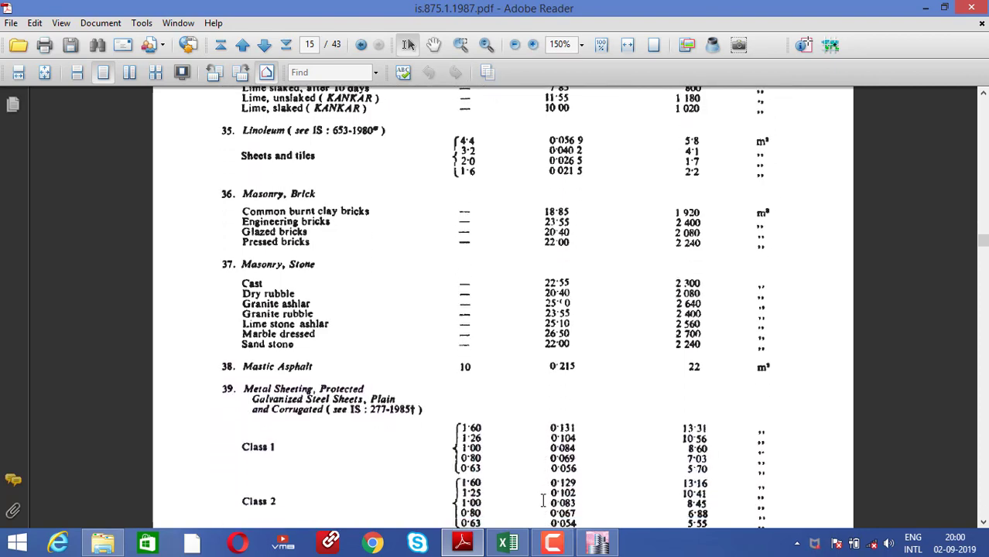
scroll(544, 501, down, 2)
click(597, 543)
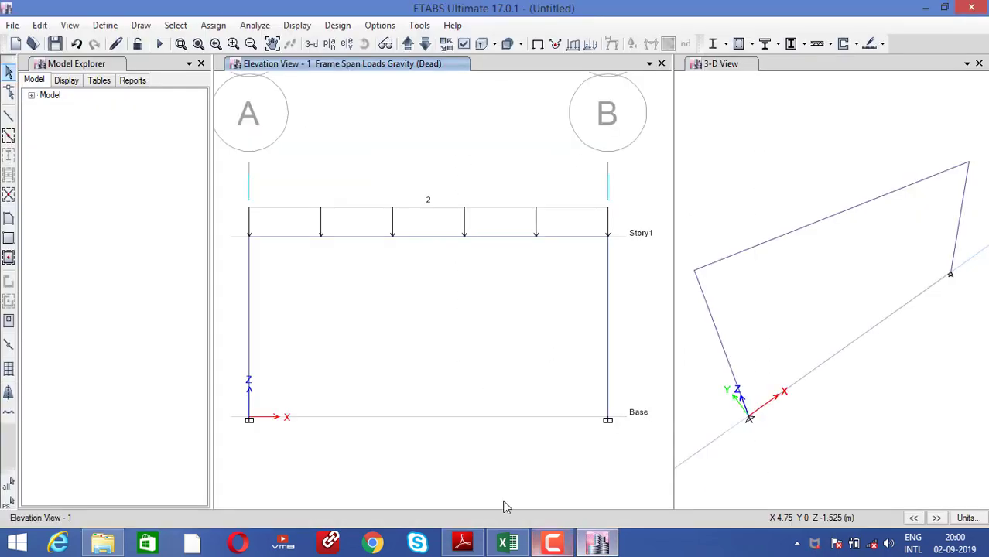
- Run the analysis, saving the model as portal frame 3
click(158, 44)
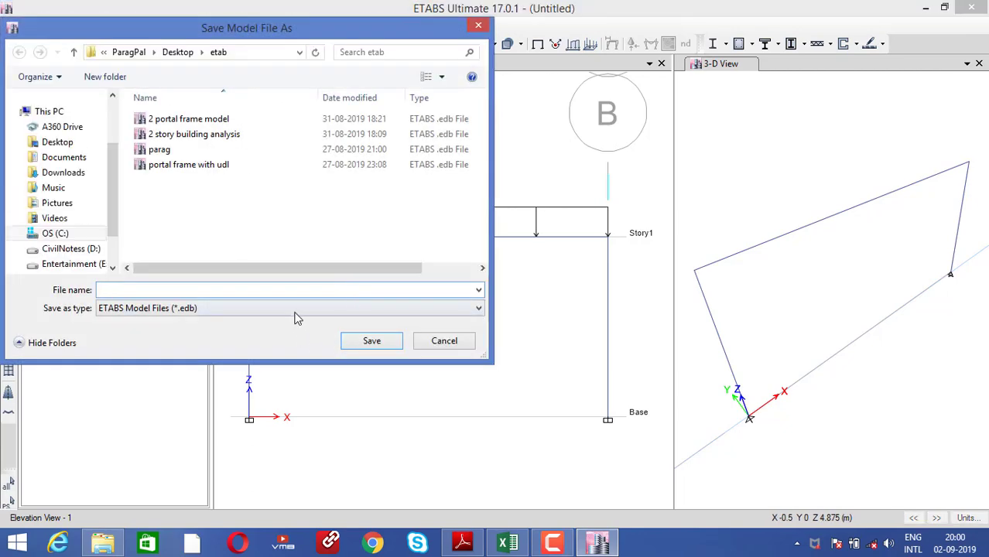
text(po)
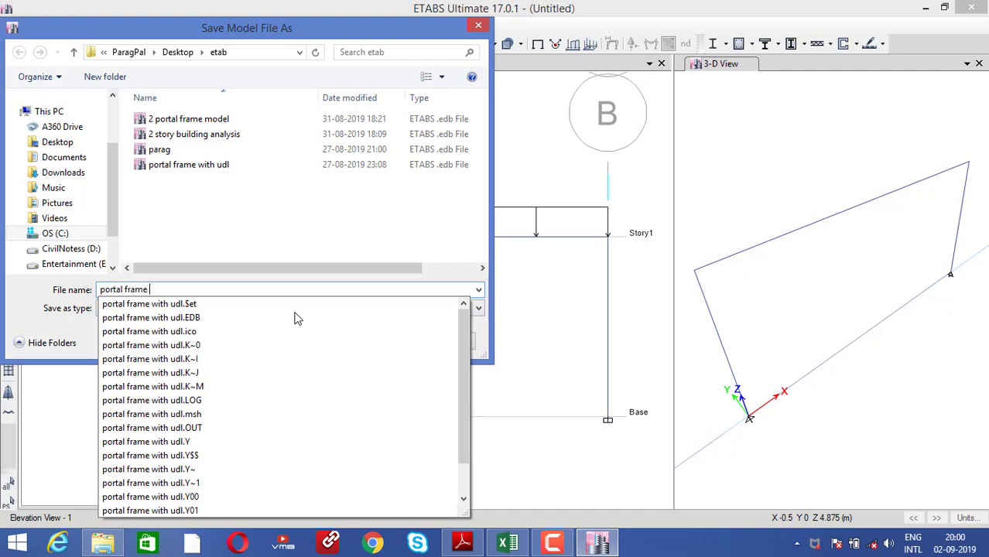
text(rtal frame )
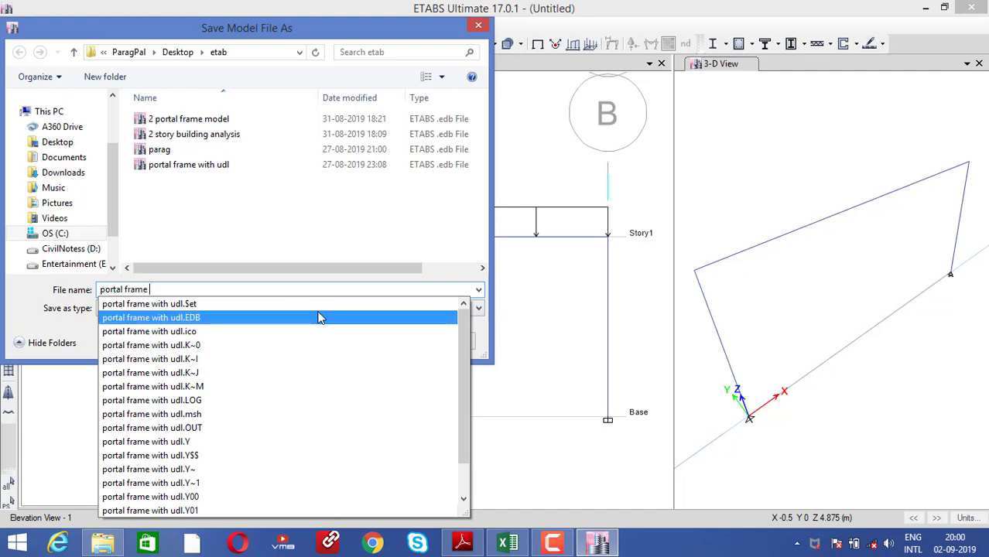
text(3)
click(371, 341)
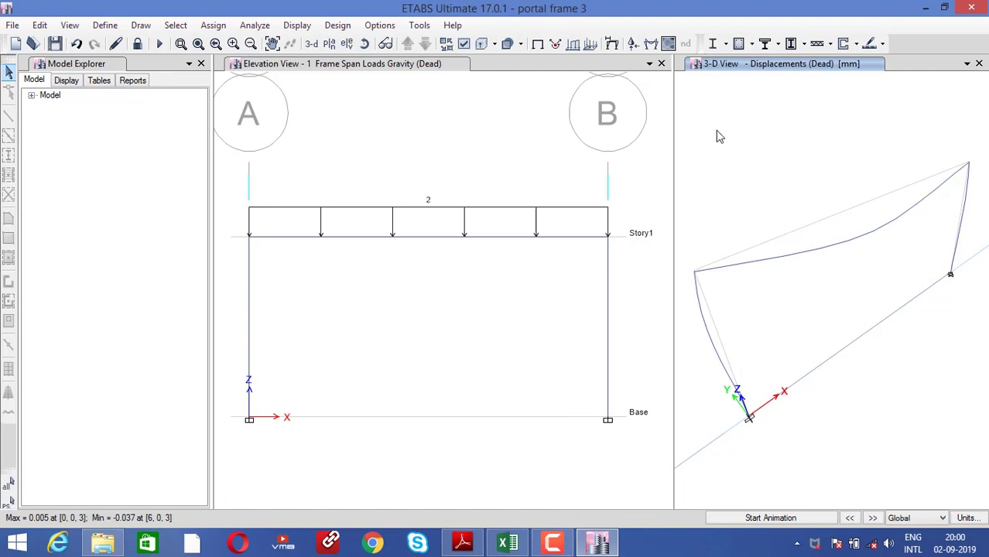
- Display the filled Moment 3-3 diagram for the Dead case in the 3-D view with values at controlling stations, and inspect the beam and column moments
click(650, 44)
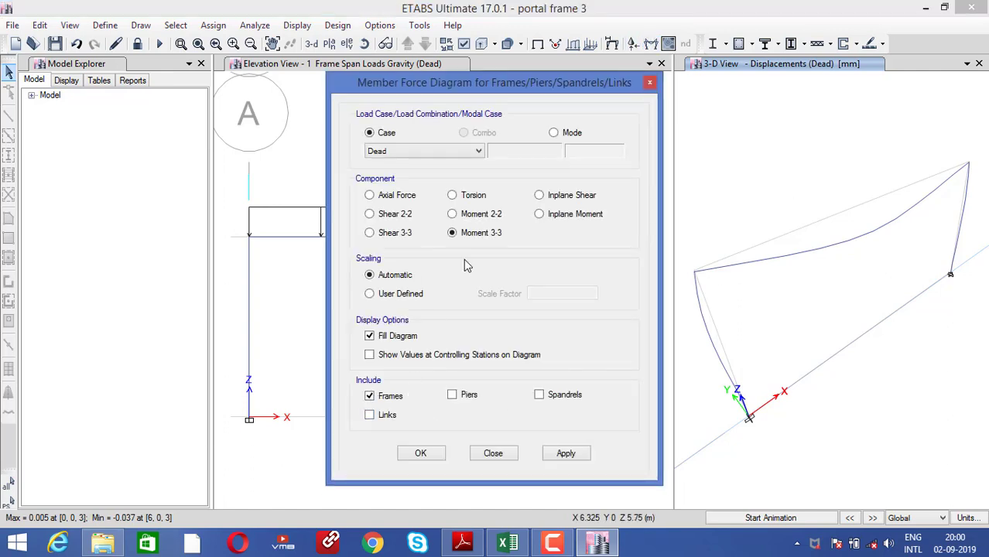
click(424, 356)
click(557, 457)
click(433, 456)
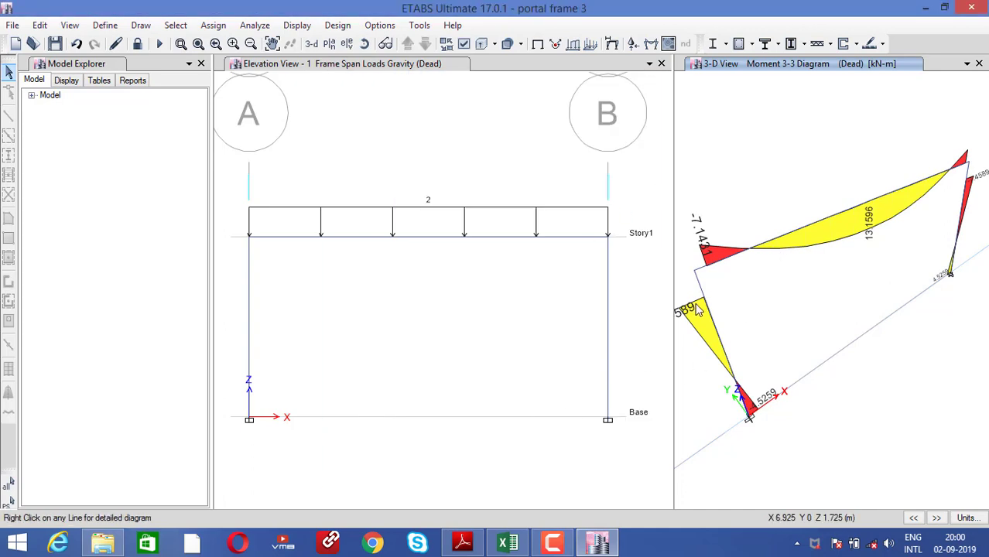
scroll(724, 371, down, 3)
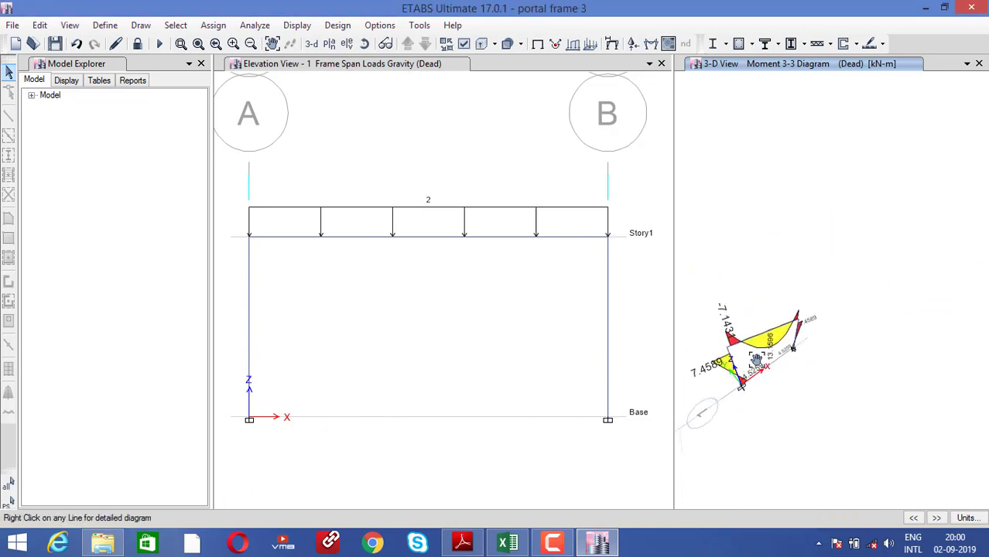
middle_drag(743, 377, 795, 302)
scroll(797, 309, up, 5)
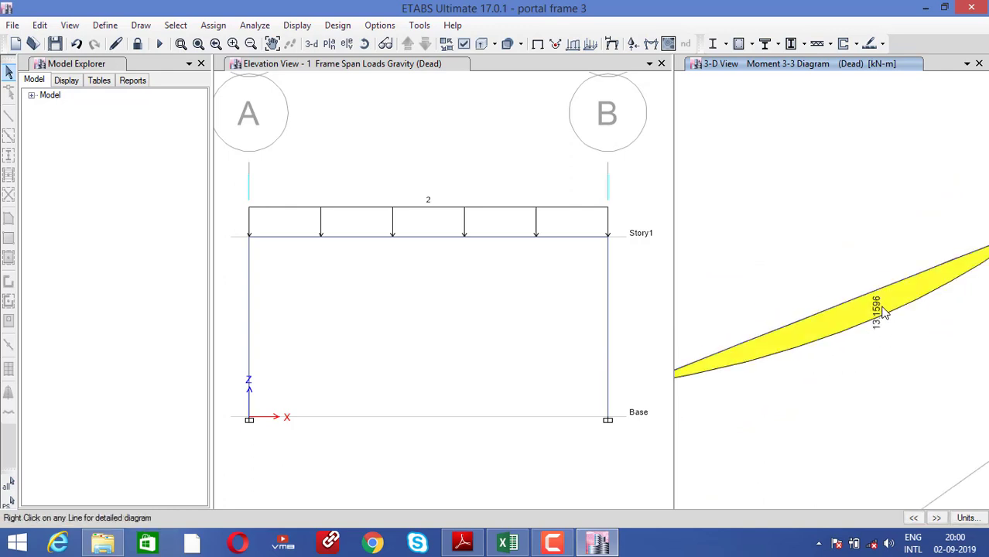
scroll(882, 315, down, 3)
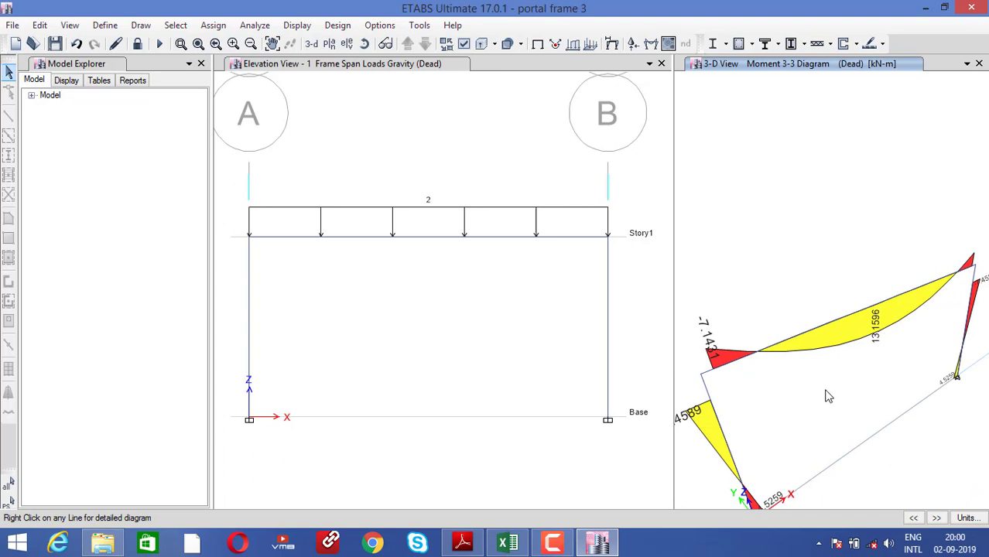
scroll(881, 367, up, 3)
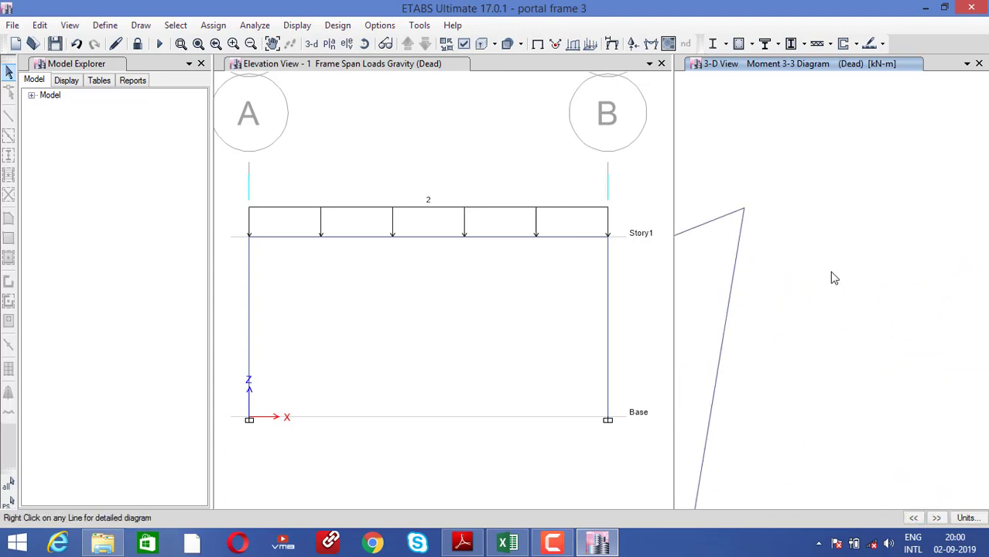
- Inspect the Dead case bending moments at the beam ends, midspan and columns in the 3-D view
scroll(751, 287, up, 3)
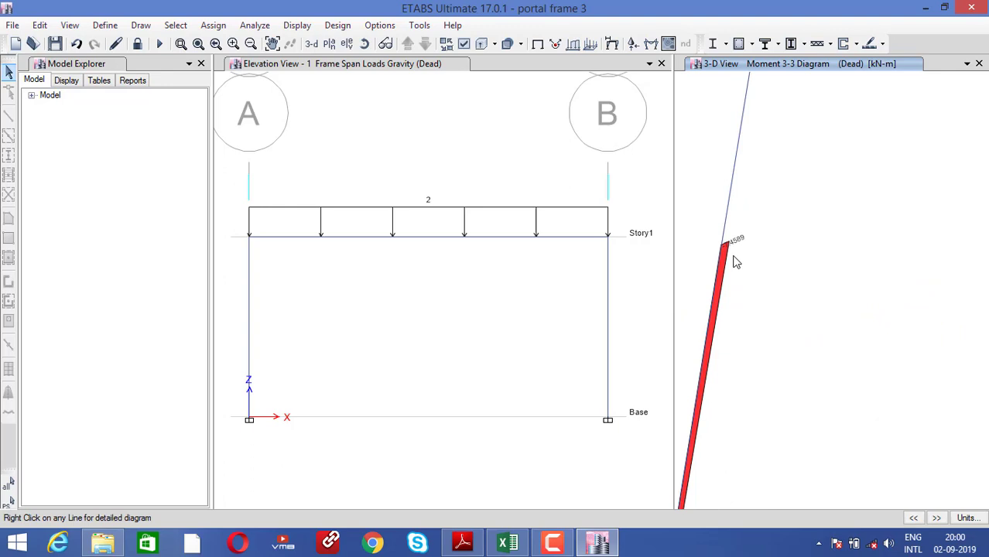
middle_drag(736, 263, 830, 280)
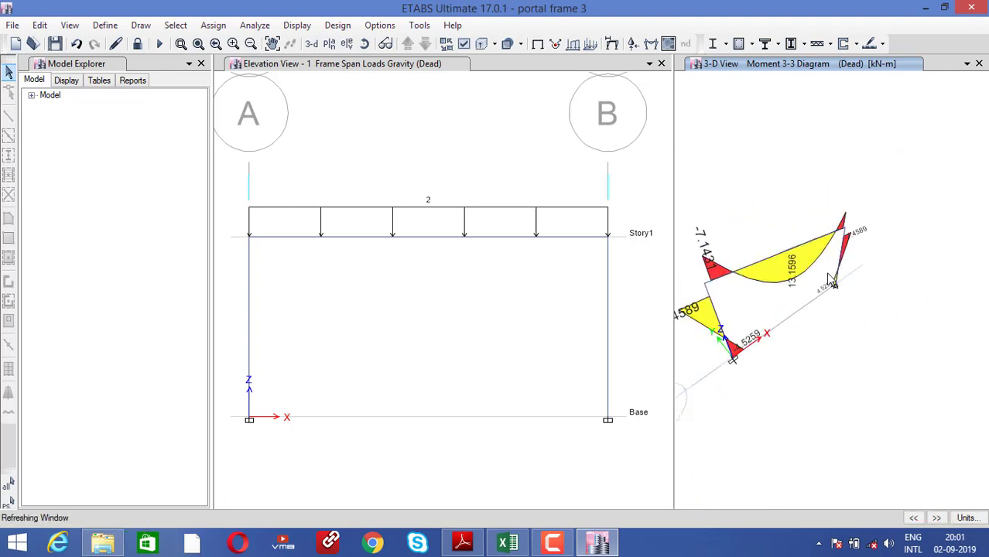
scroll(829, 280, up, 1)
scroll(746, 279, up, 2)
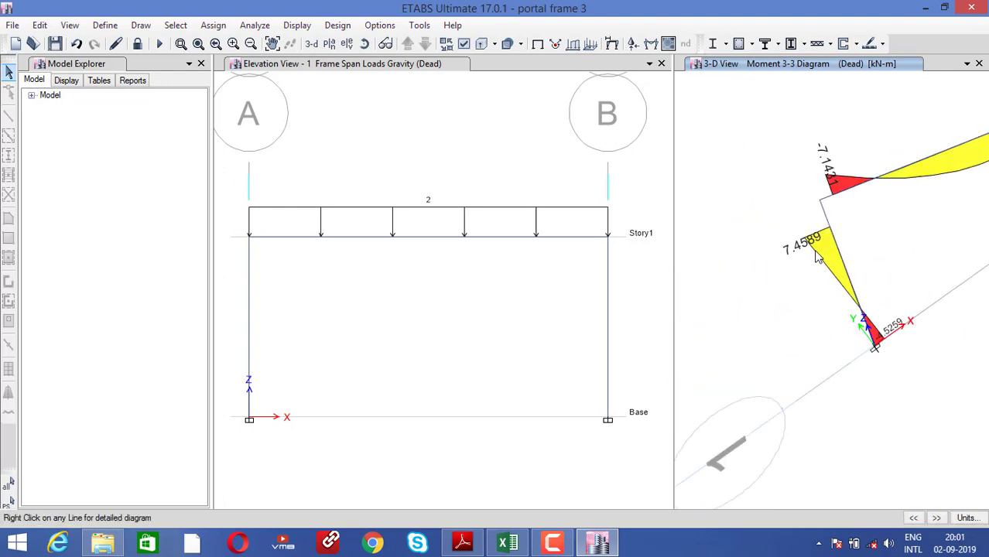
scroll(777, 336, down, 1)
scroll(768, 345, down, 2)
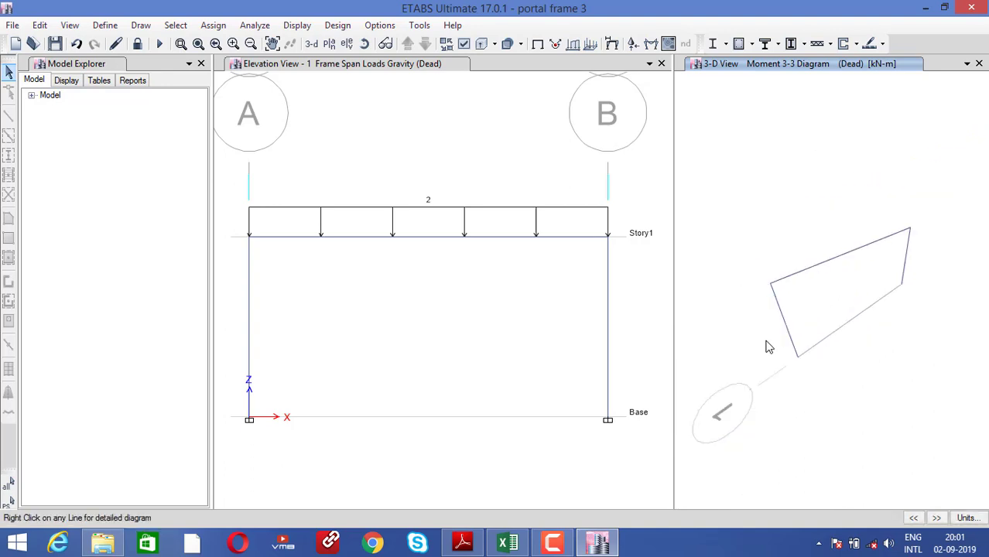
- Display the filled Shear 2-2 diagram for the Dead case in Elevation View 1, with values at controlling stations
click(488, 306)
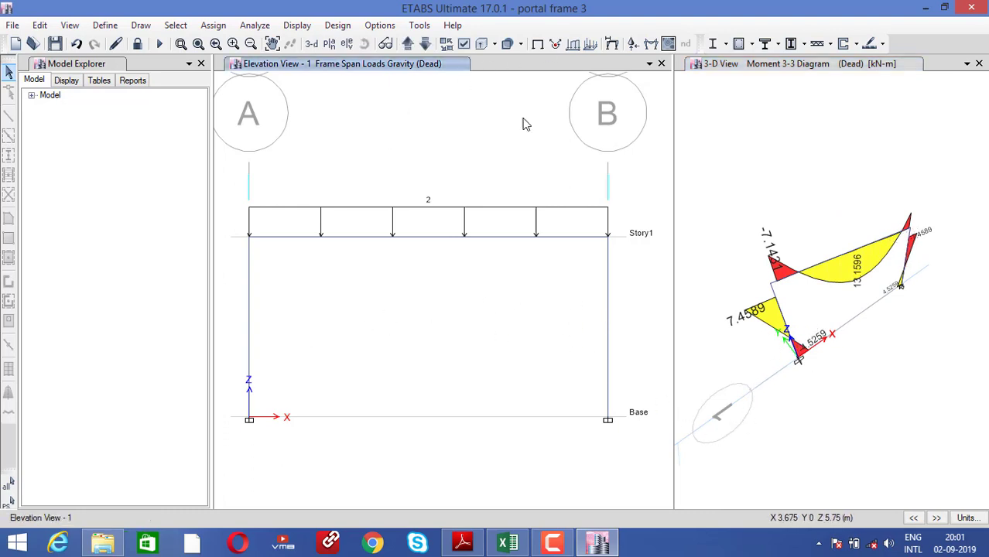
click(651, 43)
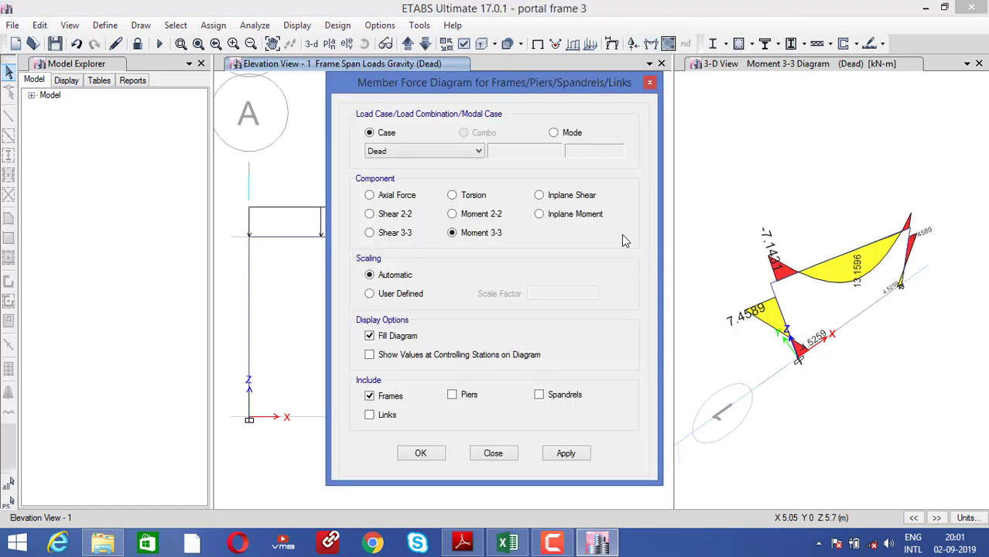
click(389, 216)
click(446, 358)
click(566, 453)
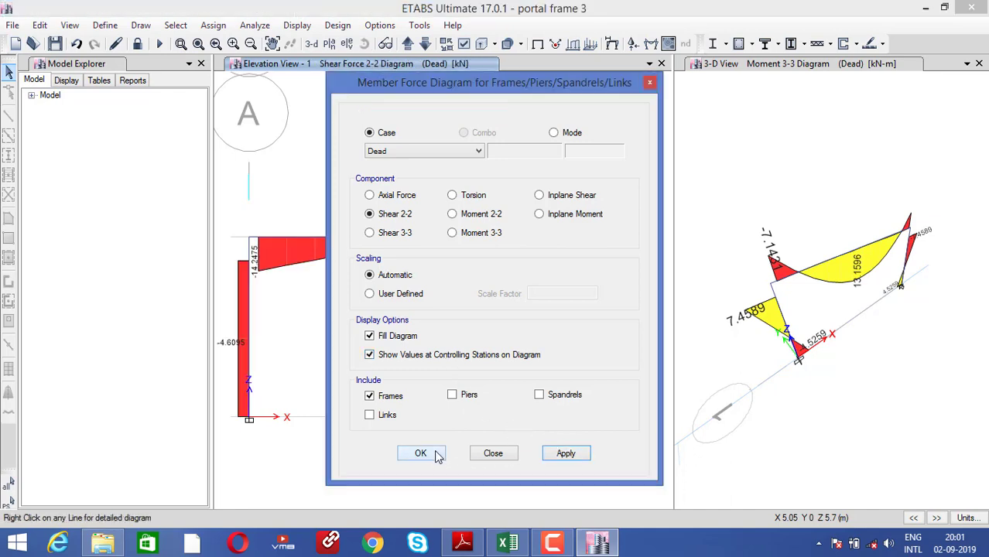
click(433, 454)
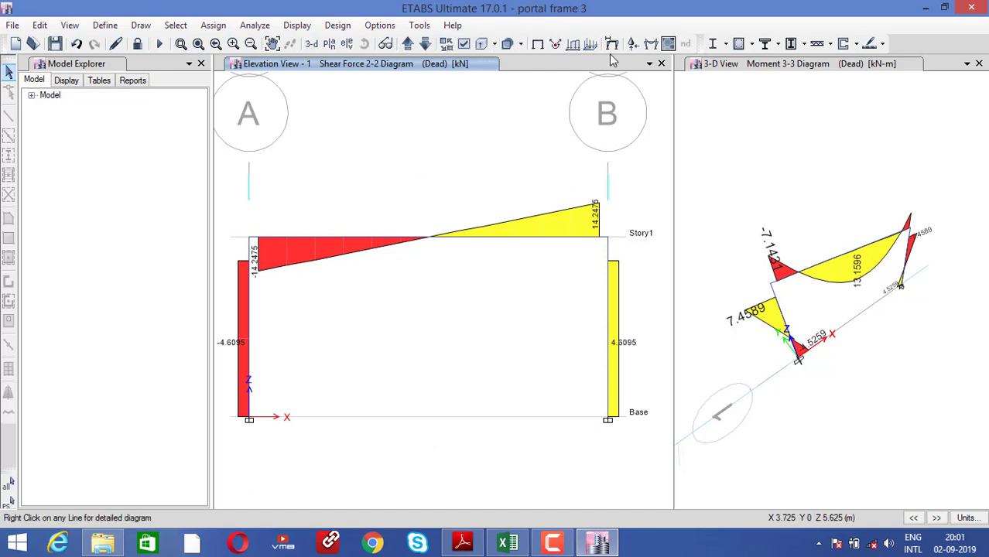
- Switch the elevation's Shear 2-2 diagram to the Live load case
click(651, 43)
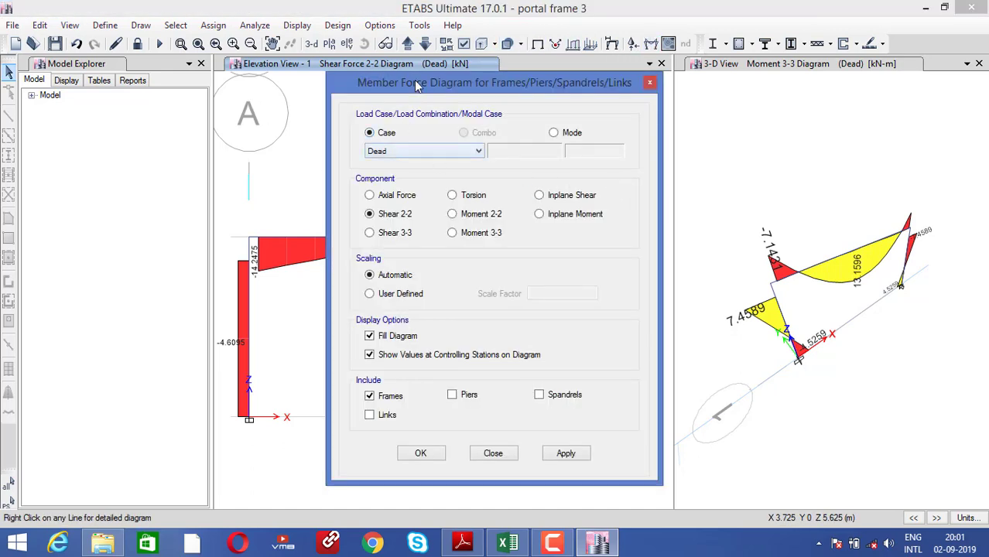
drag(419, 86, 642, 88)
click(636, 153)
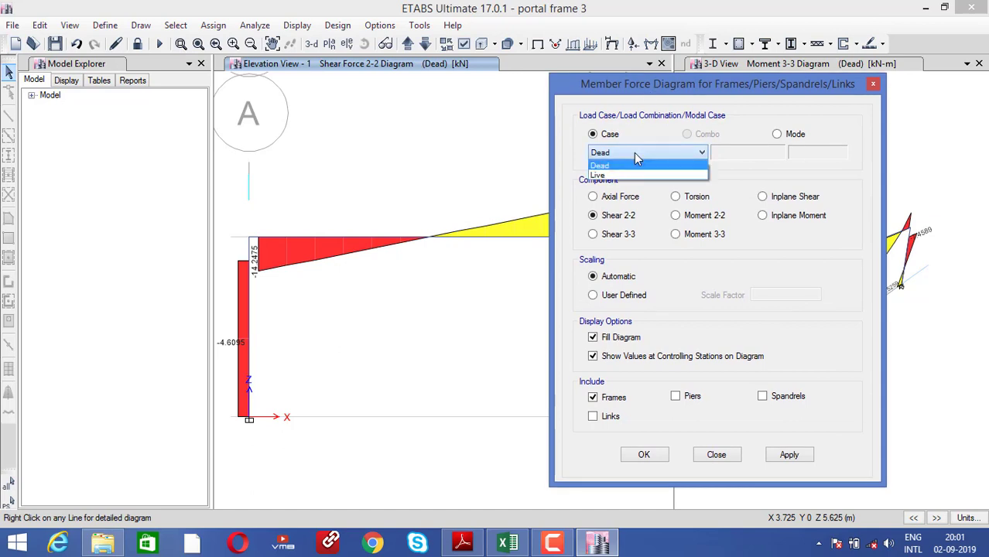
click(639, 175)
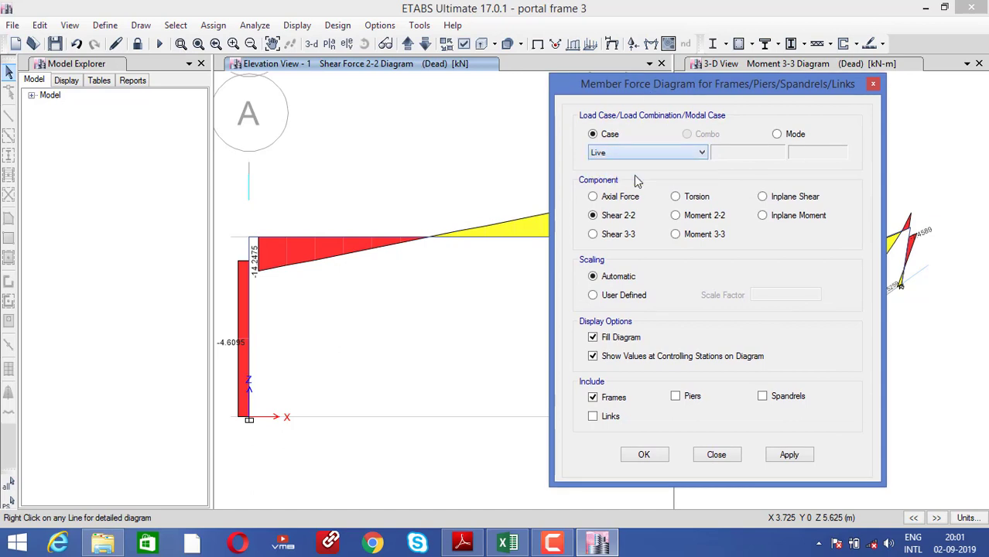
click(775, 456)
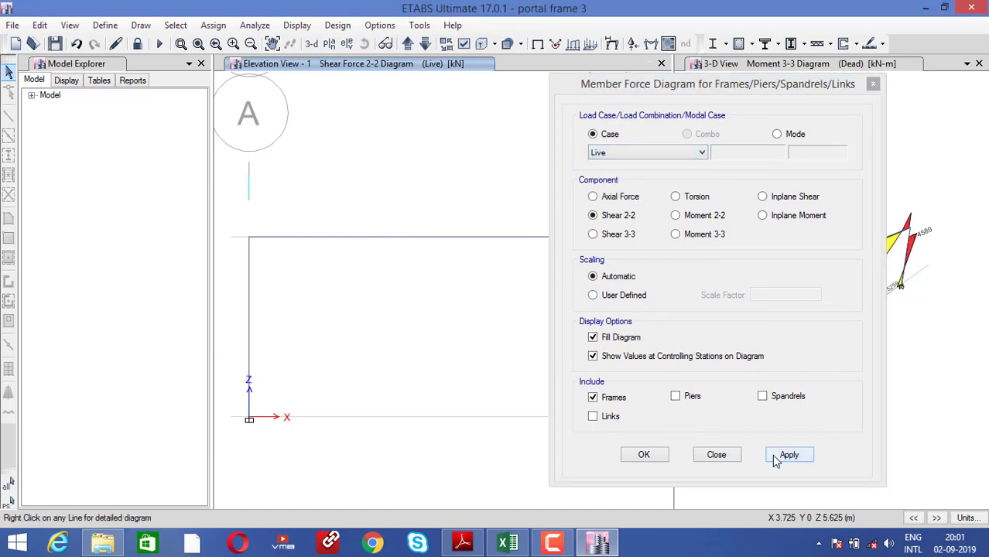
click(648, 455)
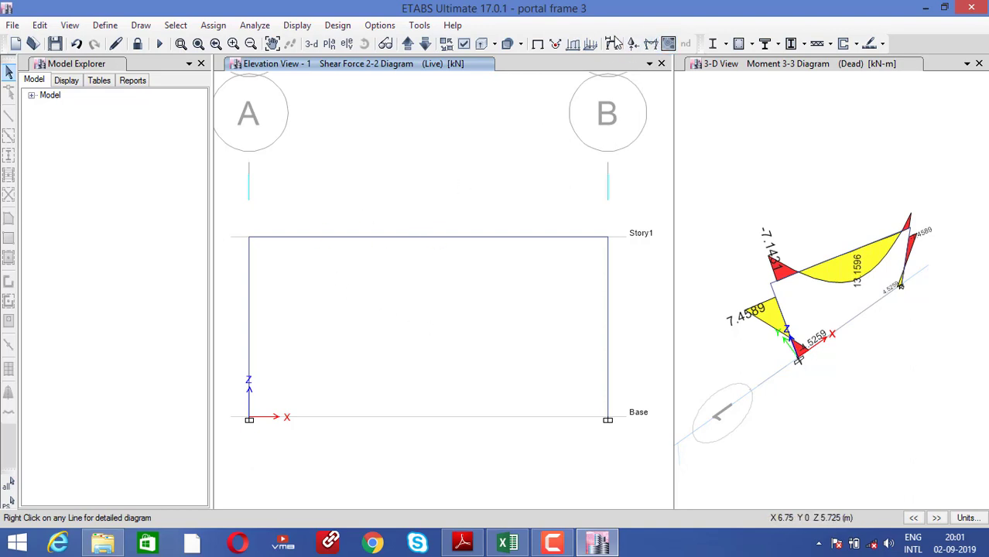
- Set the elevation's Shear 2-2 diagram back to the Dead load case and close the force diagram settings
click(652, 43)
click(653, 140)
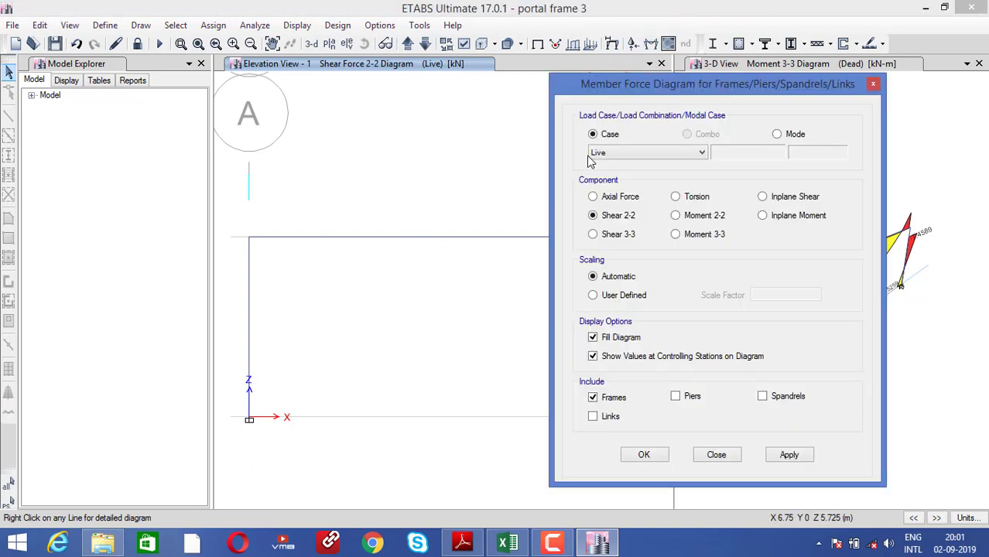
click(592, 154)
click(615, 164)
click(769, 456)
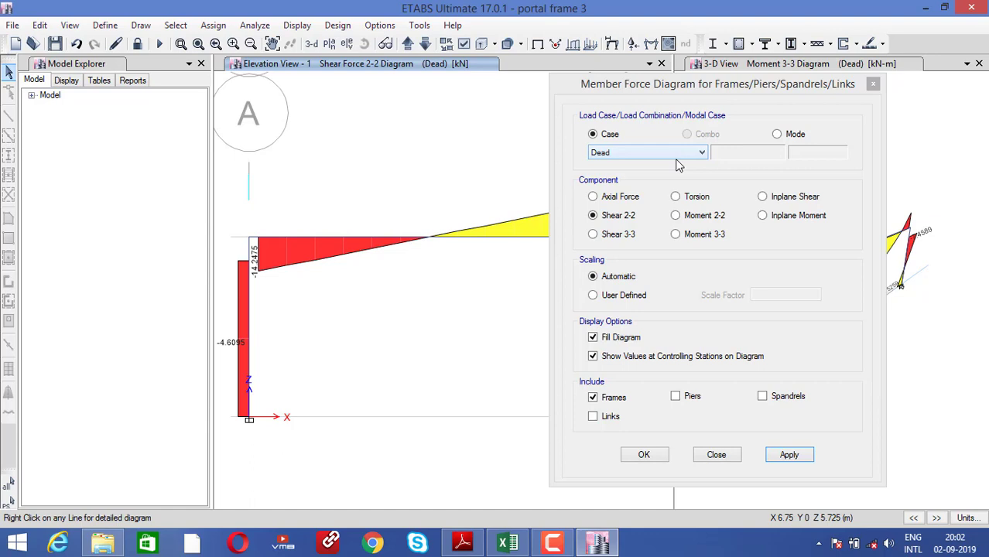
click(700, 459)
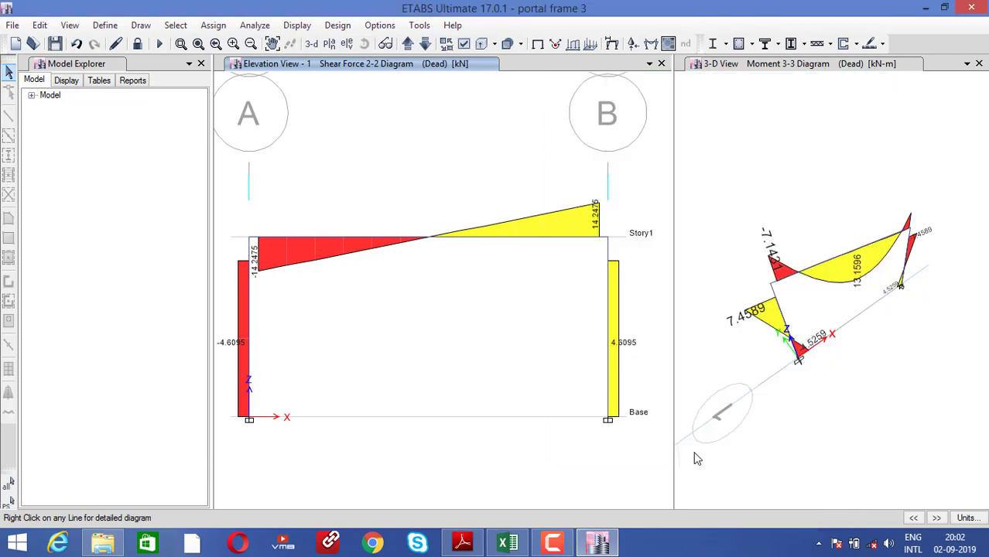
click(462, 543)
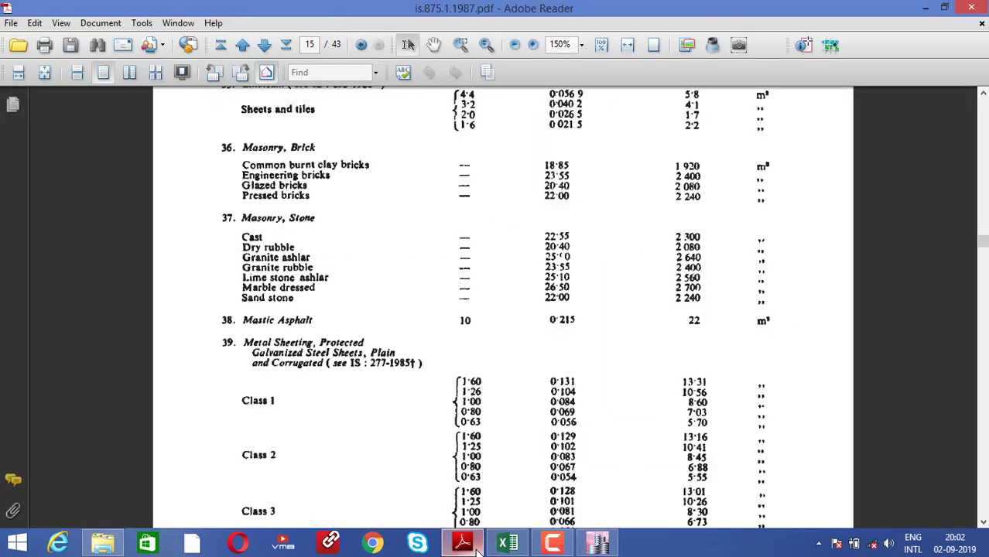
click(477, 547)
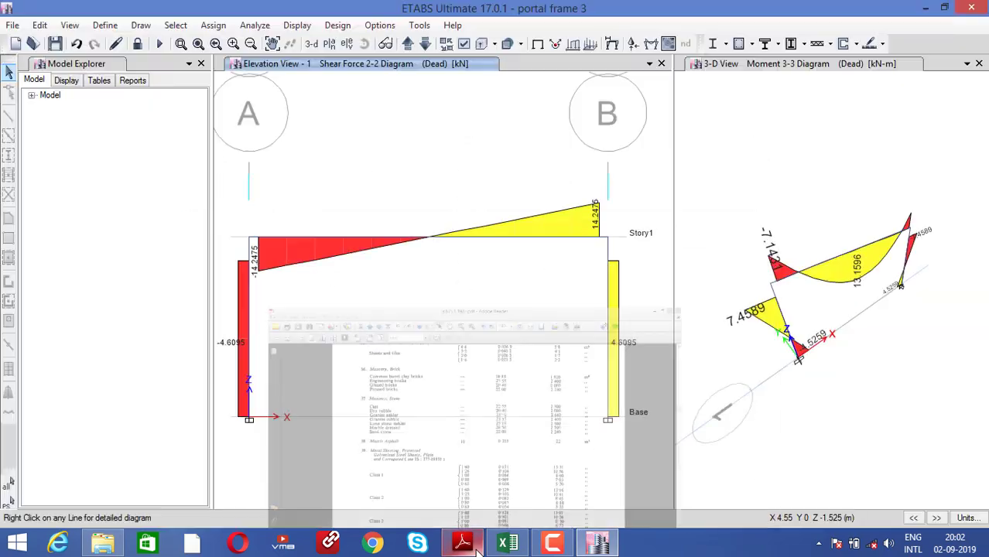